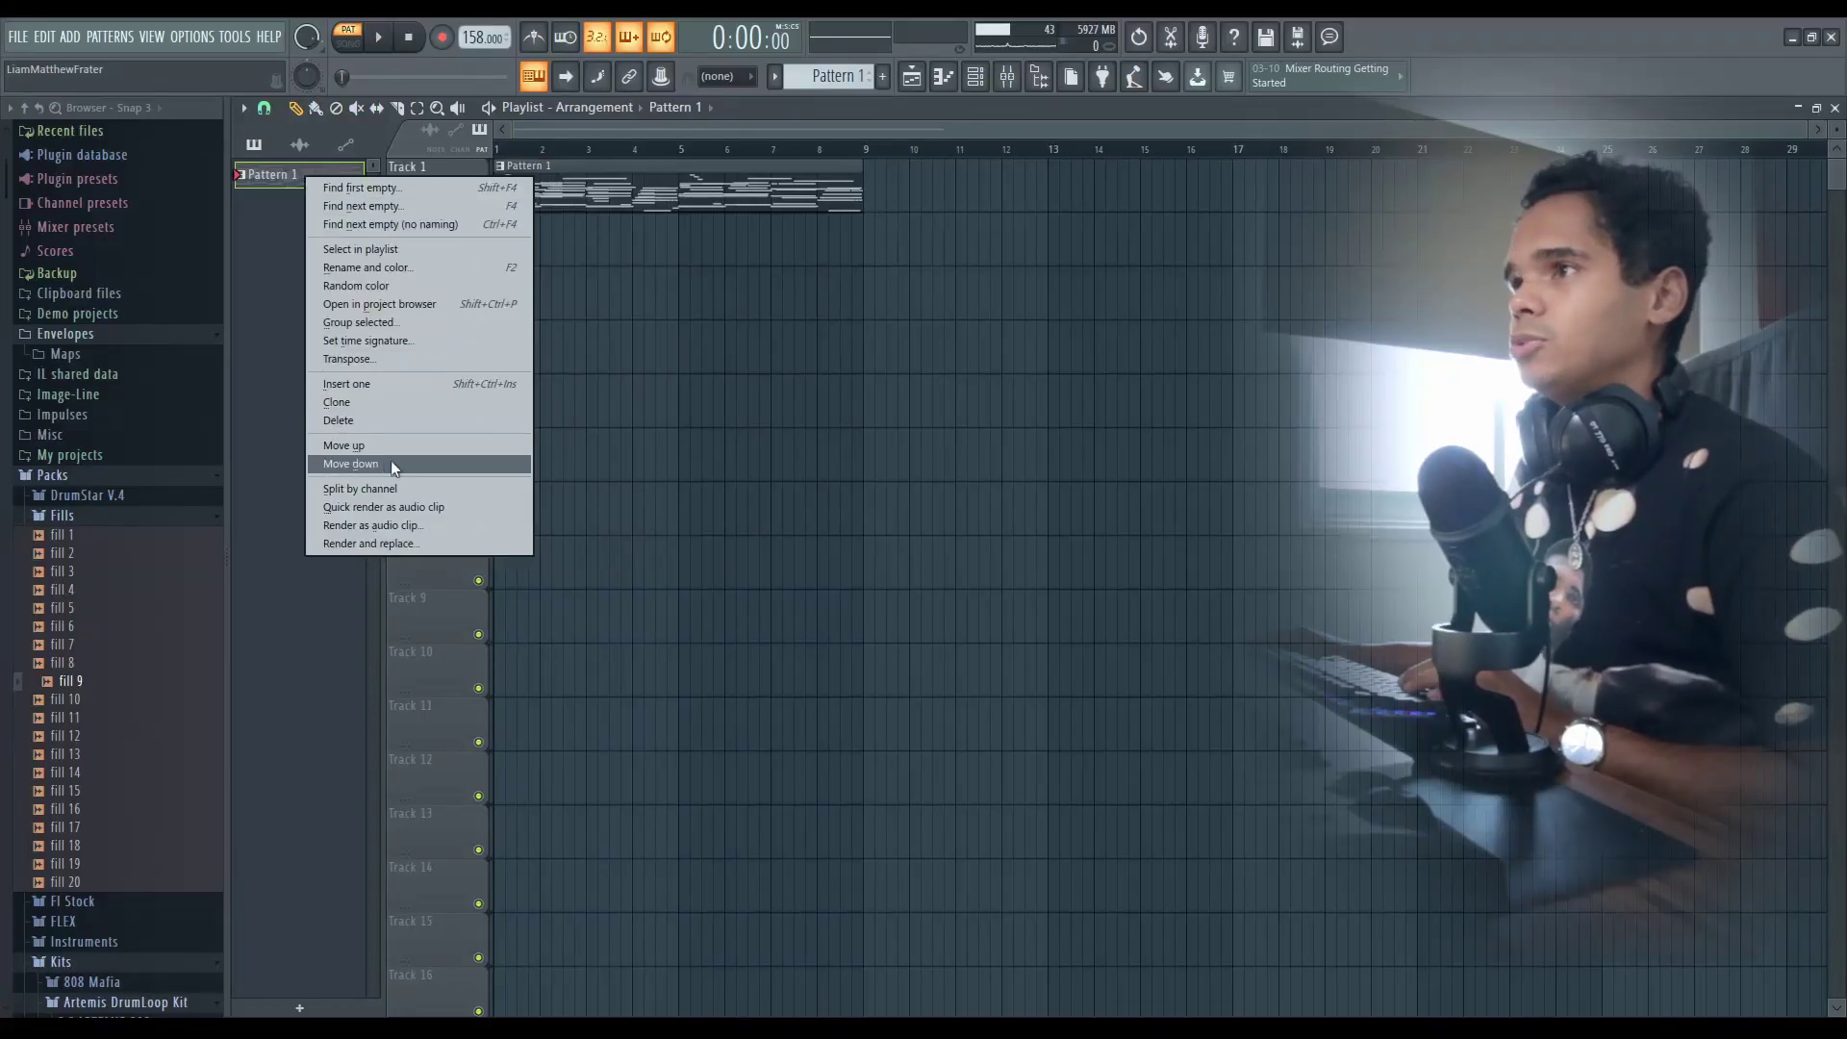
- Split Pattern 1 by channel and duplicate the resulting clips several times along the playlist
{"action": "left_click", "coordinate": [391, 464]}
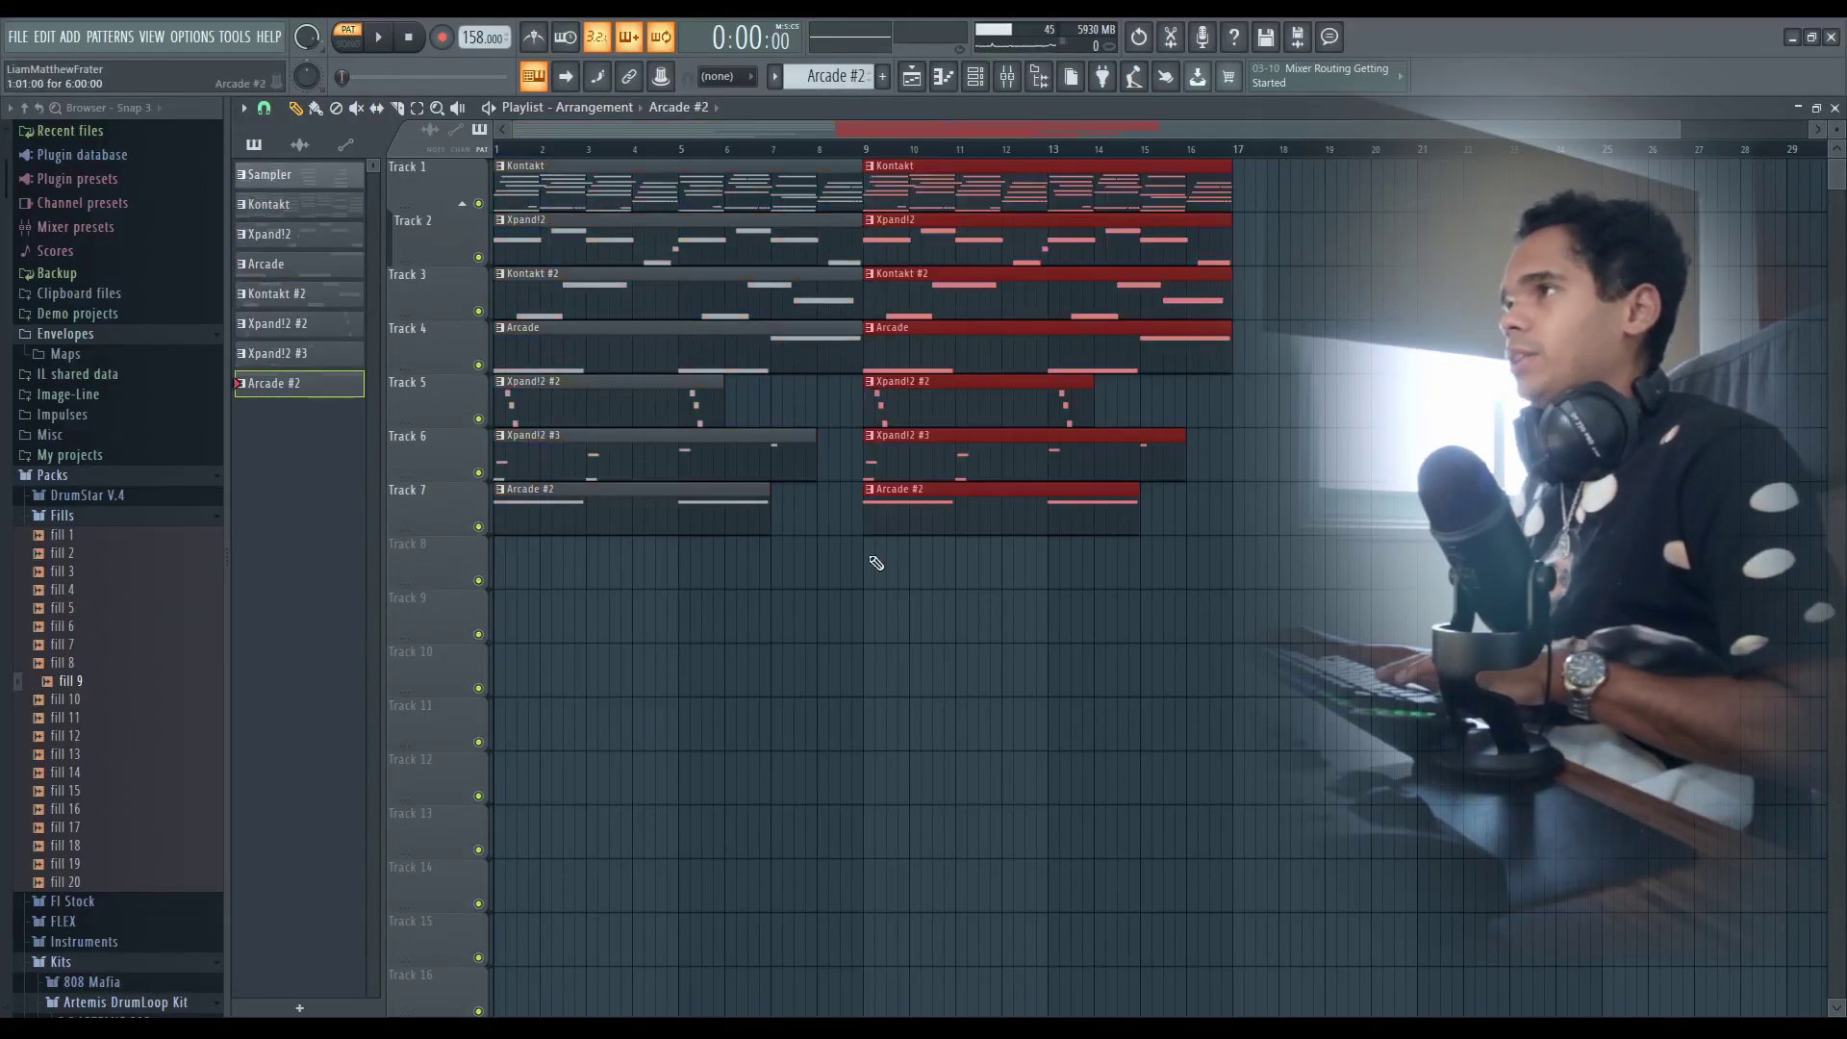
{"action": "key", "text": "ctrl+b"}
{"action": "key", "text": "ctrl+b"}
{"action": "key", "text": "ctrl+b"}
{"action": "key", "text": "ctrl+b"}
{"action": "key", "text": "ctrl+b"}
{"action": "key", "text": "ctrl+b"}
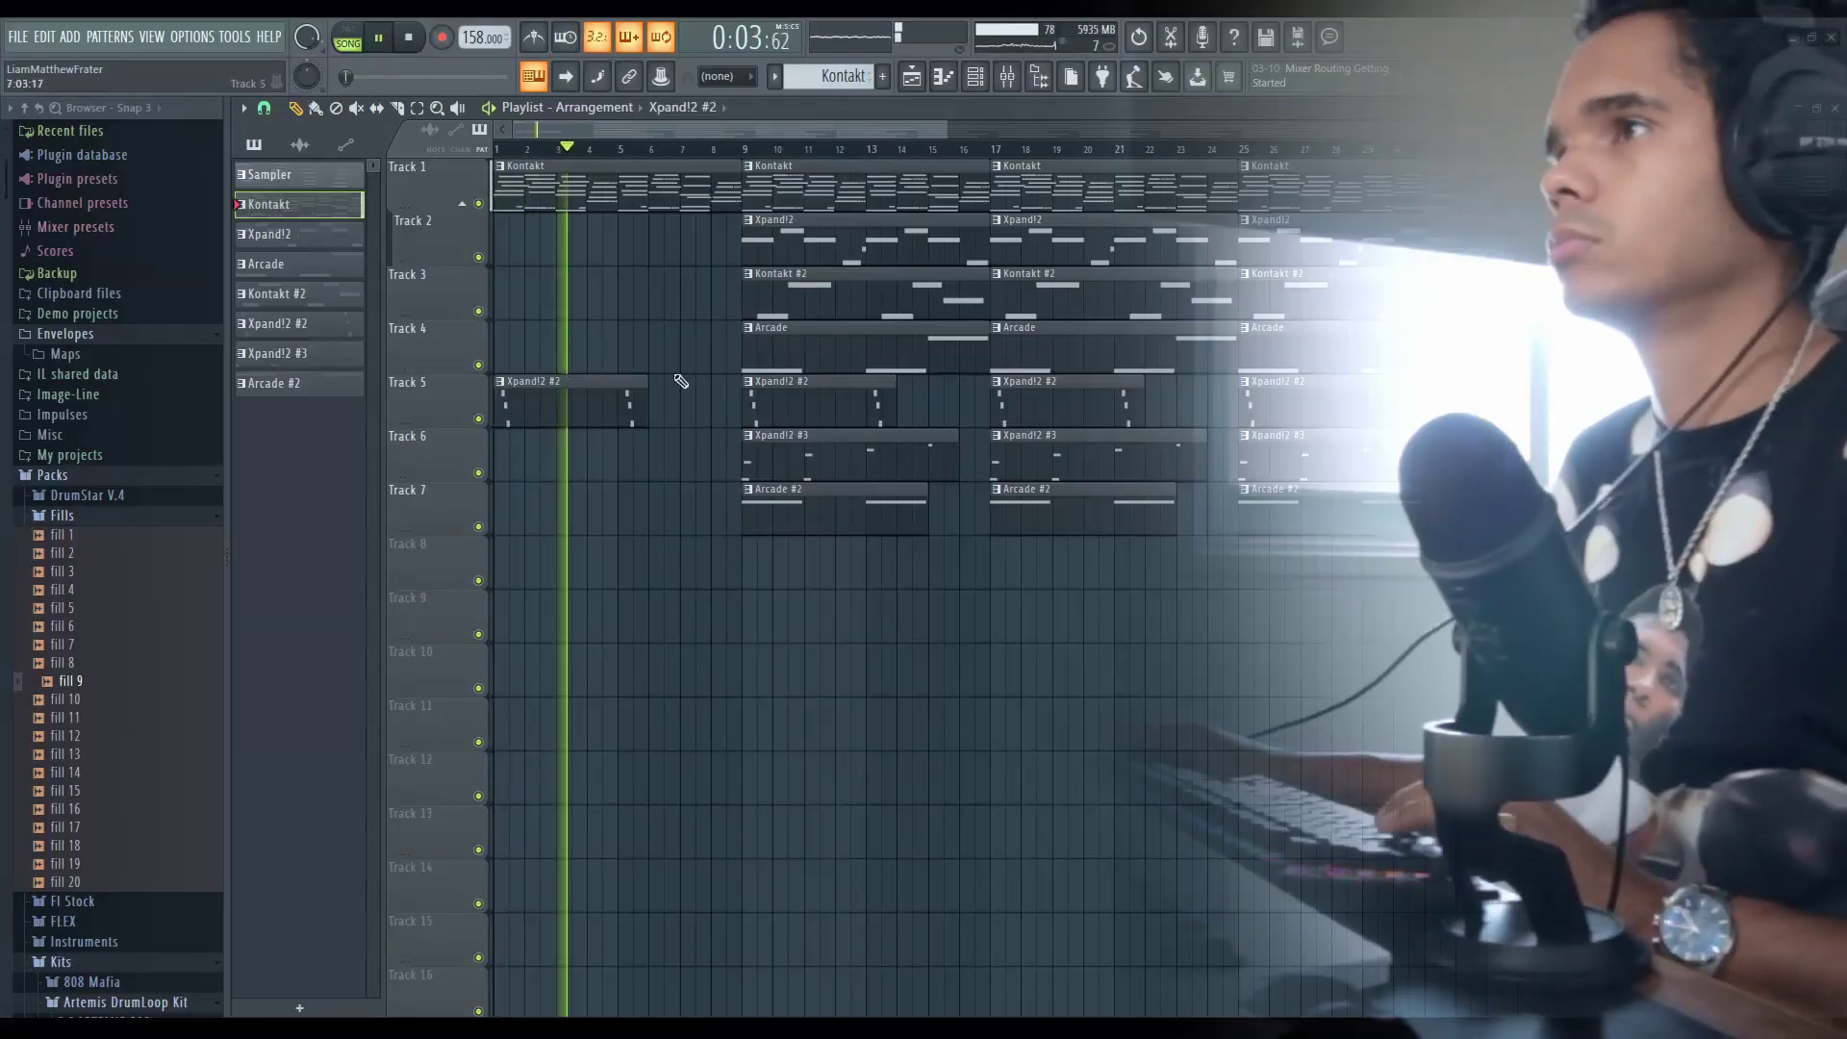
- Thin out the section at bar 9 by deleting its Xpand!2, Xpand!2 #3 and Kontakt #2 clips, and place an Arcade clip on Track 4
{"action": "double_click", "coordinate": [610, 392]}
{"action": "left_click", "coordinate": [848, 381]}
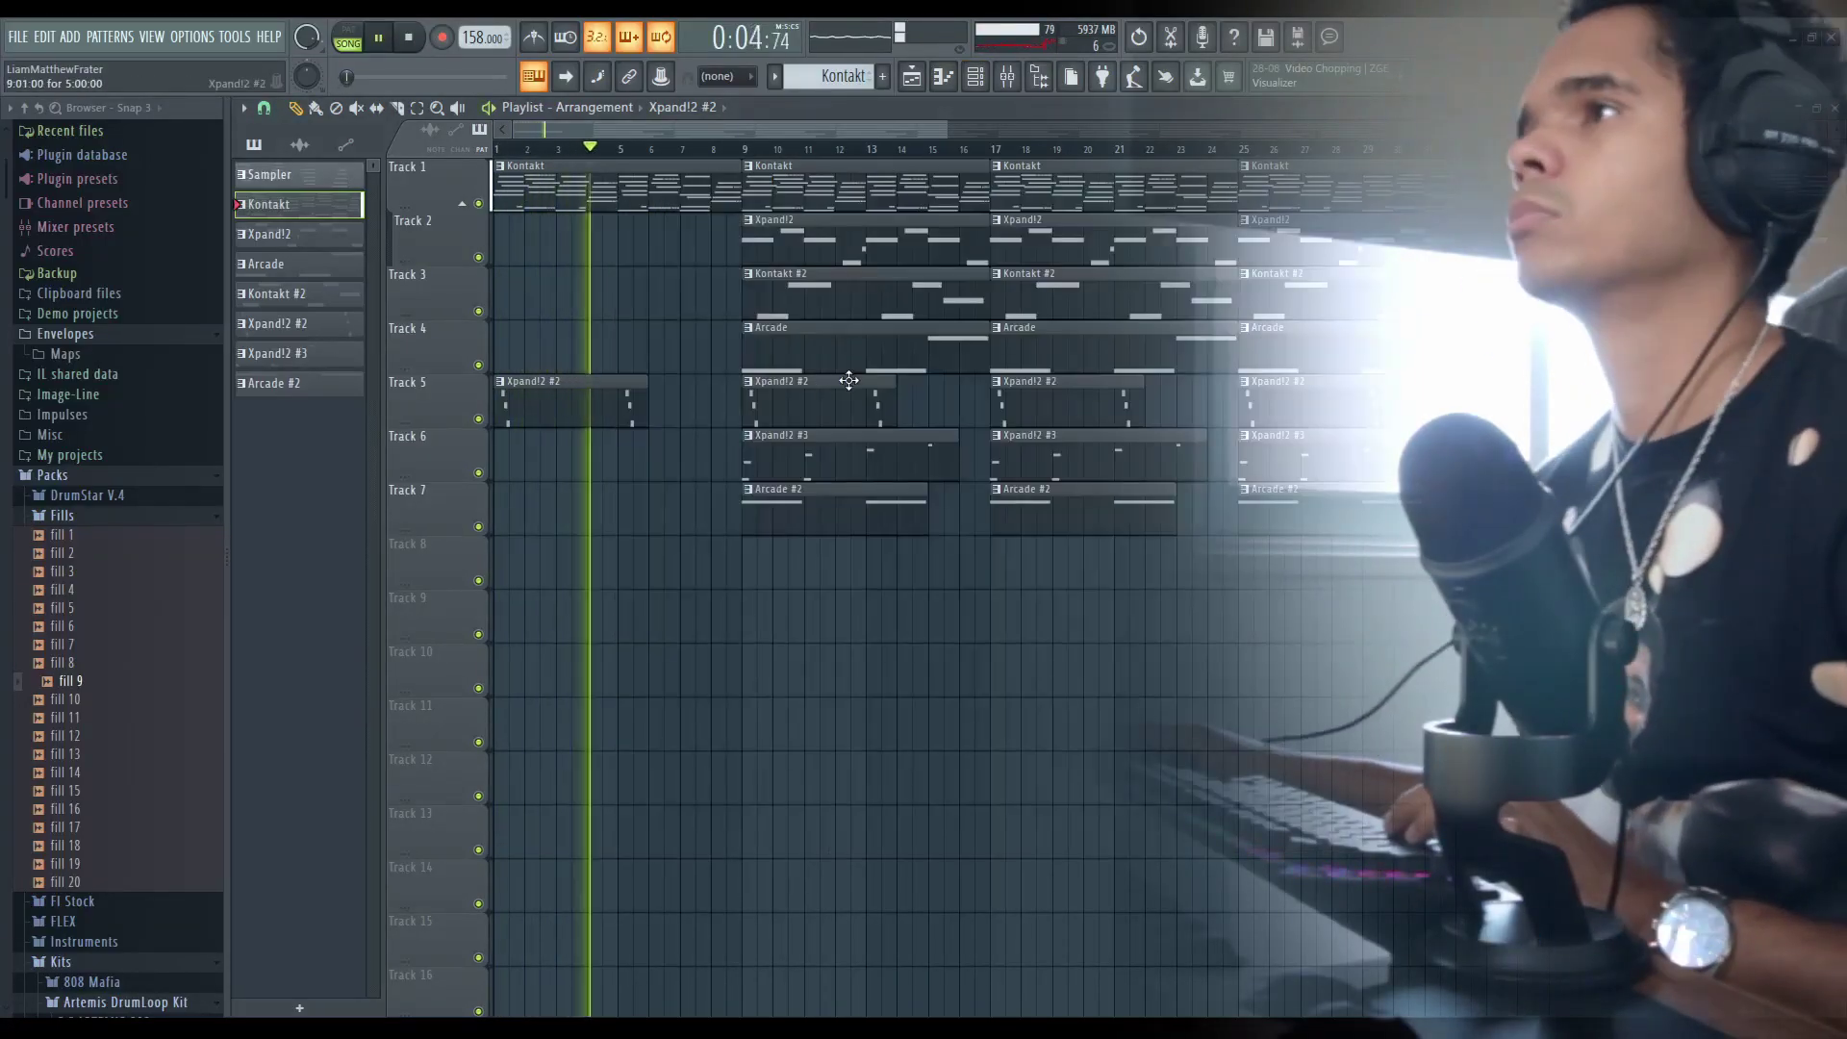
{"action": "right_click", "coordinate": [818, 241]}
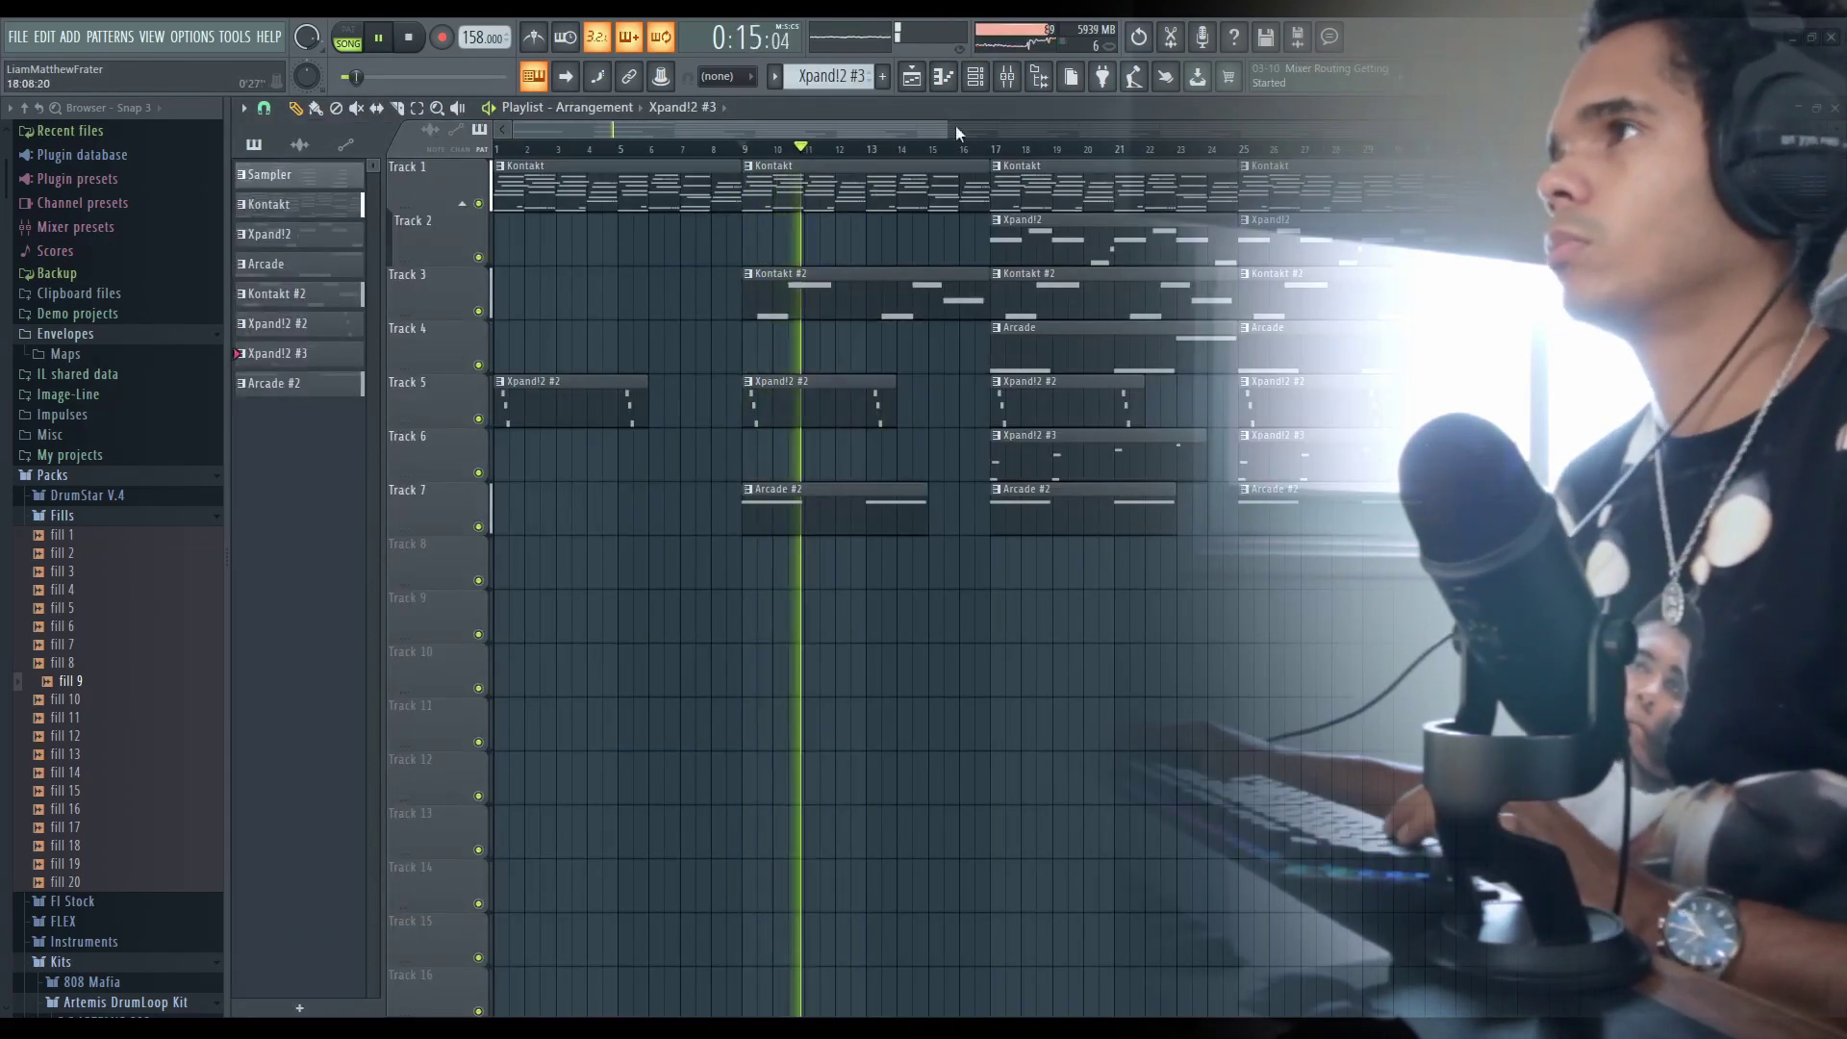
{"action": "scroll", "coordinate": [1131, 182], "scroll_direction": "down", "scroll_amount": 2}
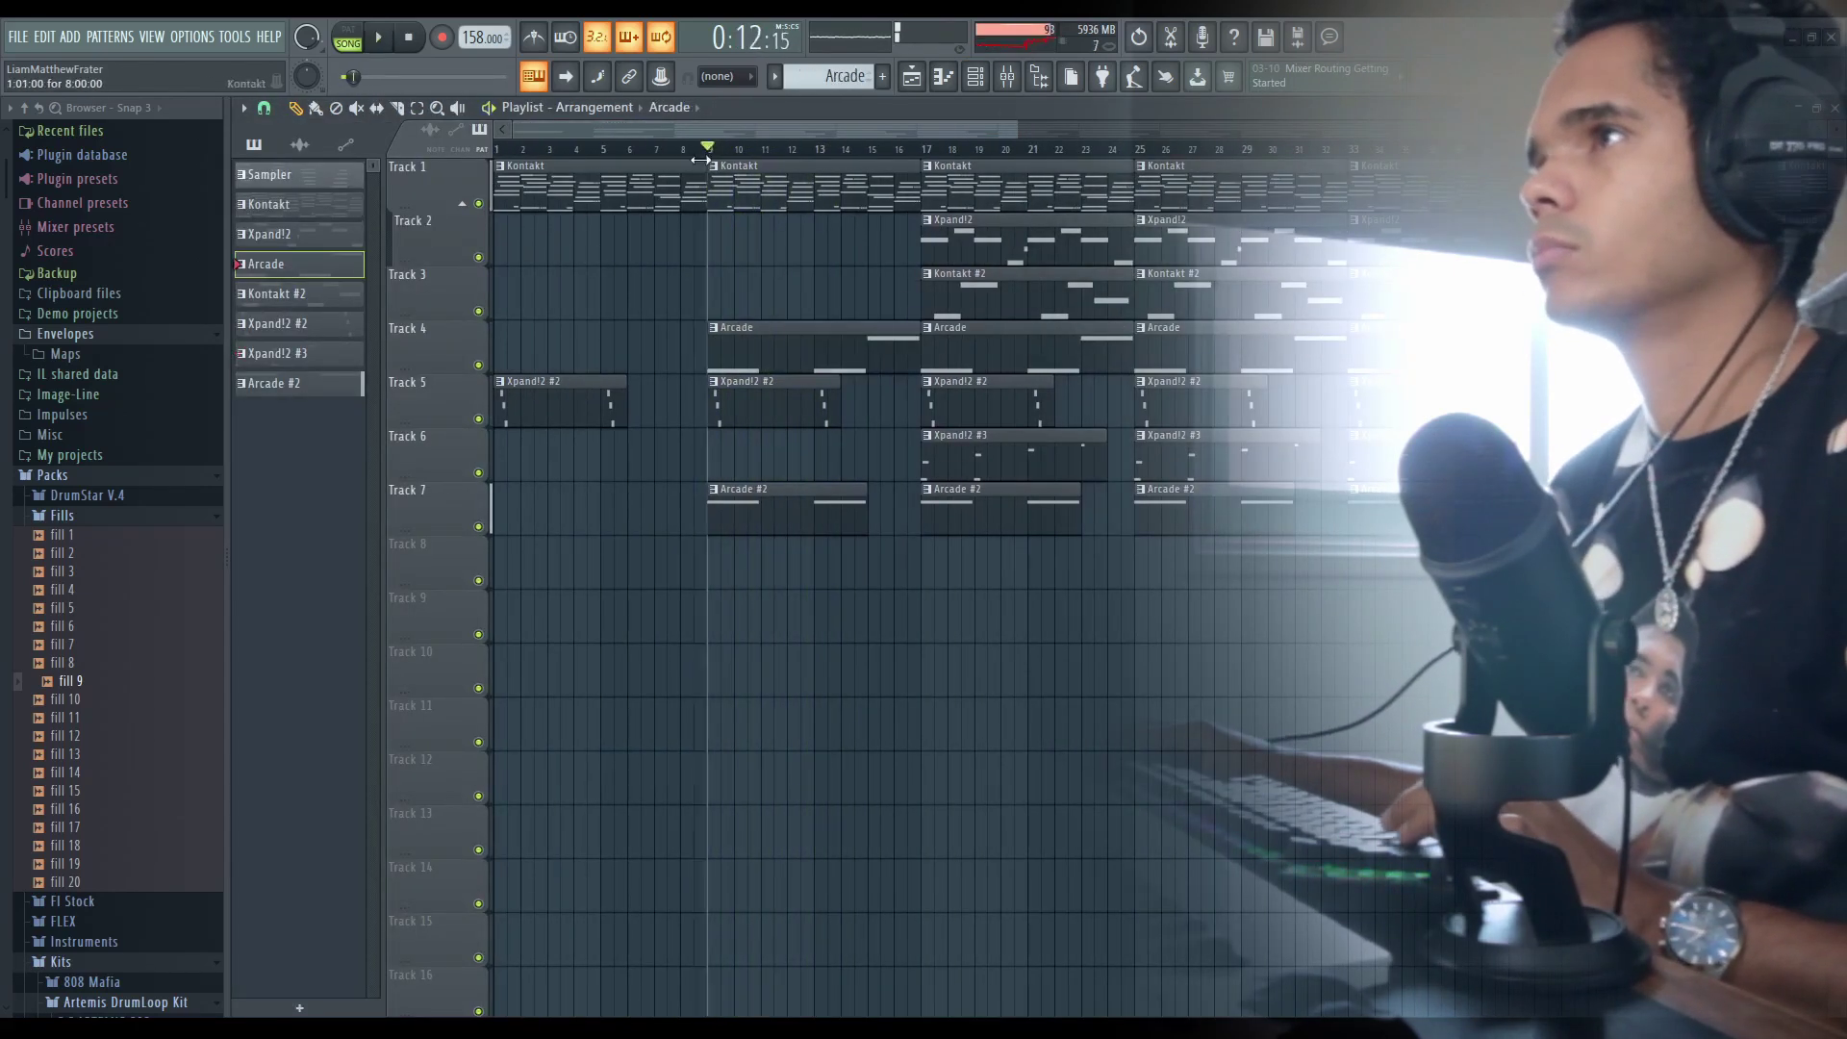
{"action": "right_click", "coordinate": [769, 289]}
{"action": "left_click", "coordinate": [266, 263]}
{"action": "left_click", "coordinate": [746, 337]}
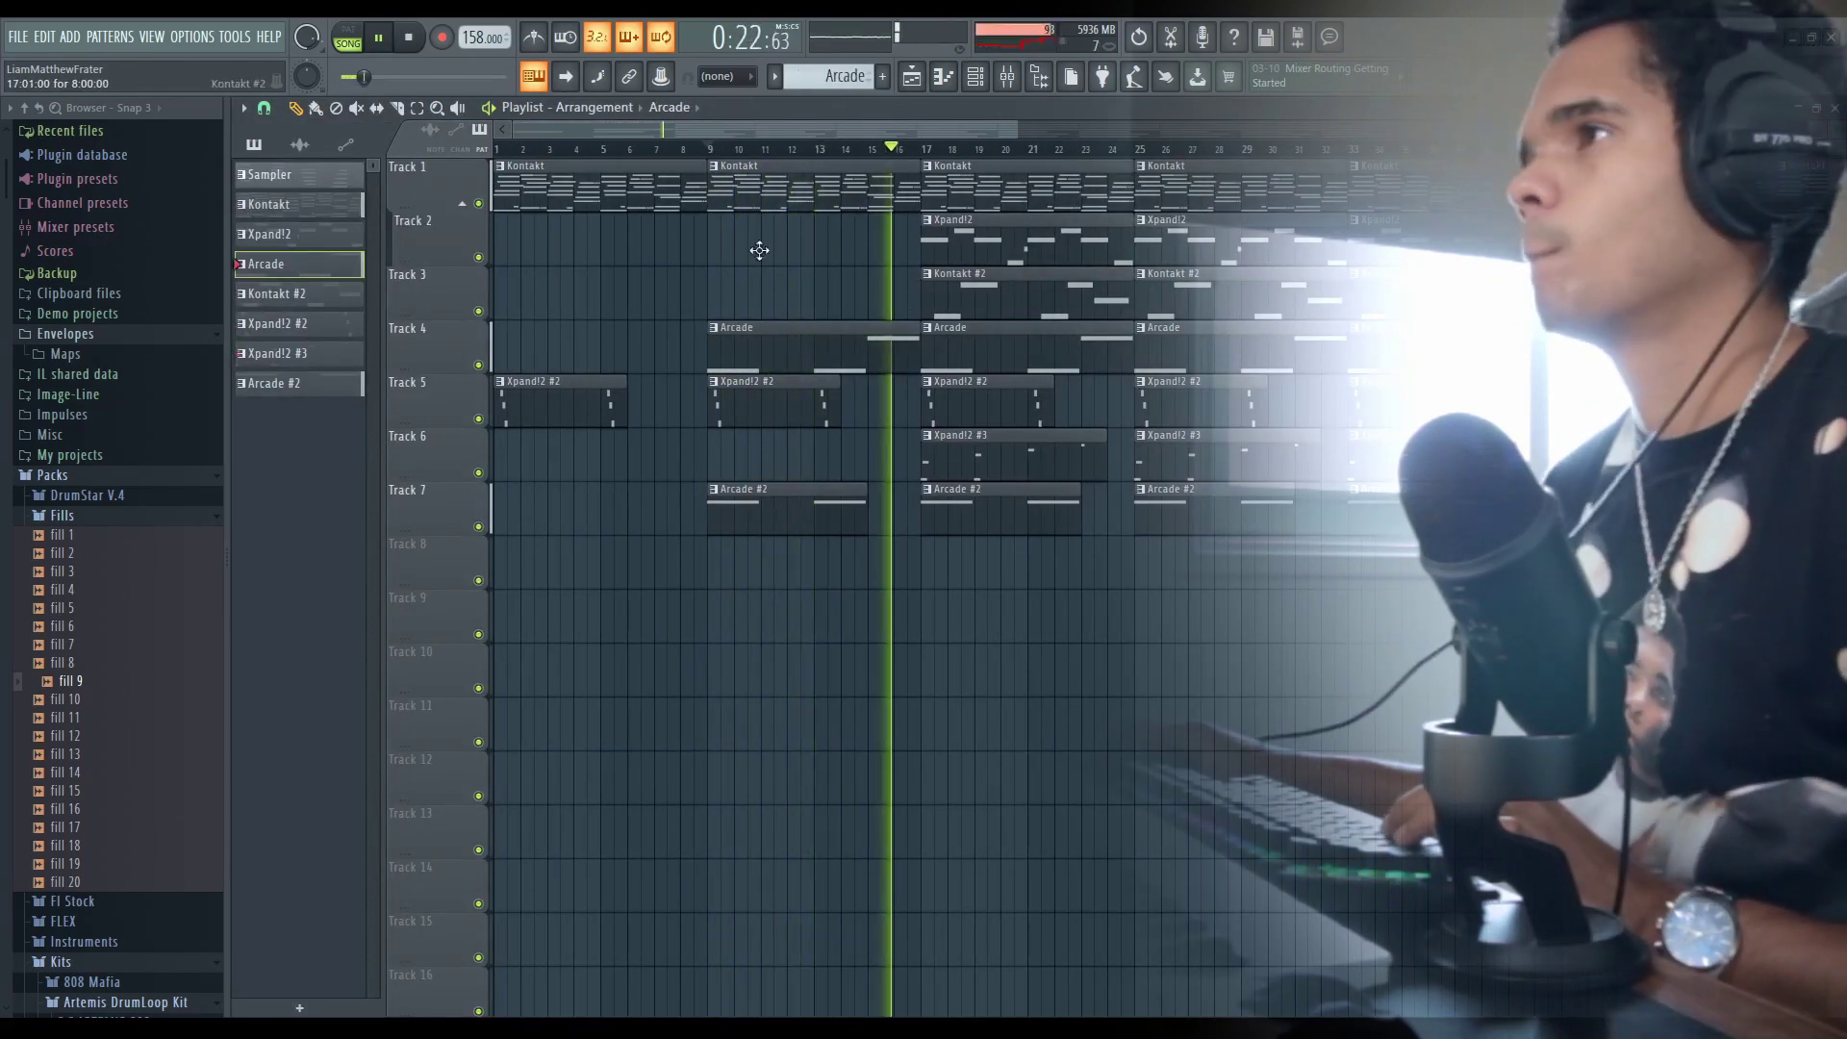
- Place an Xpand!2 clip at bar 9 on Track 2 and delete the Xpand!2, Kontakt #2 and Arcade clips at bar 17 plus Xpand!2 at bar 25
{"action": "right_click", "coordinate": [962, 241]}
{"action": "left_click", "coordinate": [750, 241]}
{"action": "right_click", "coordinate": [1202, 241]}
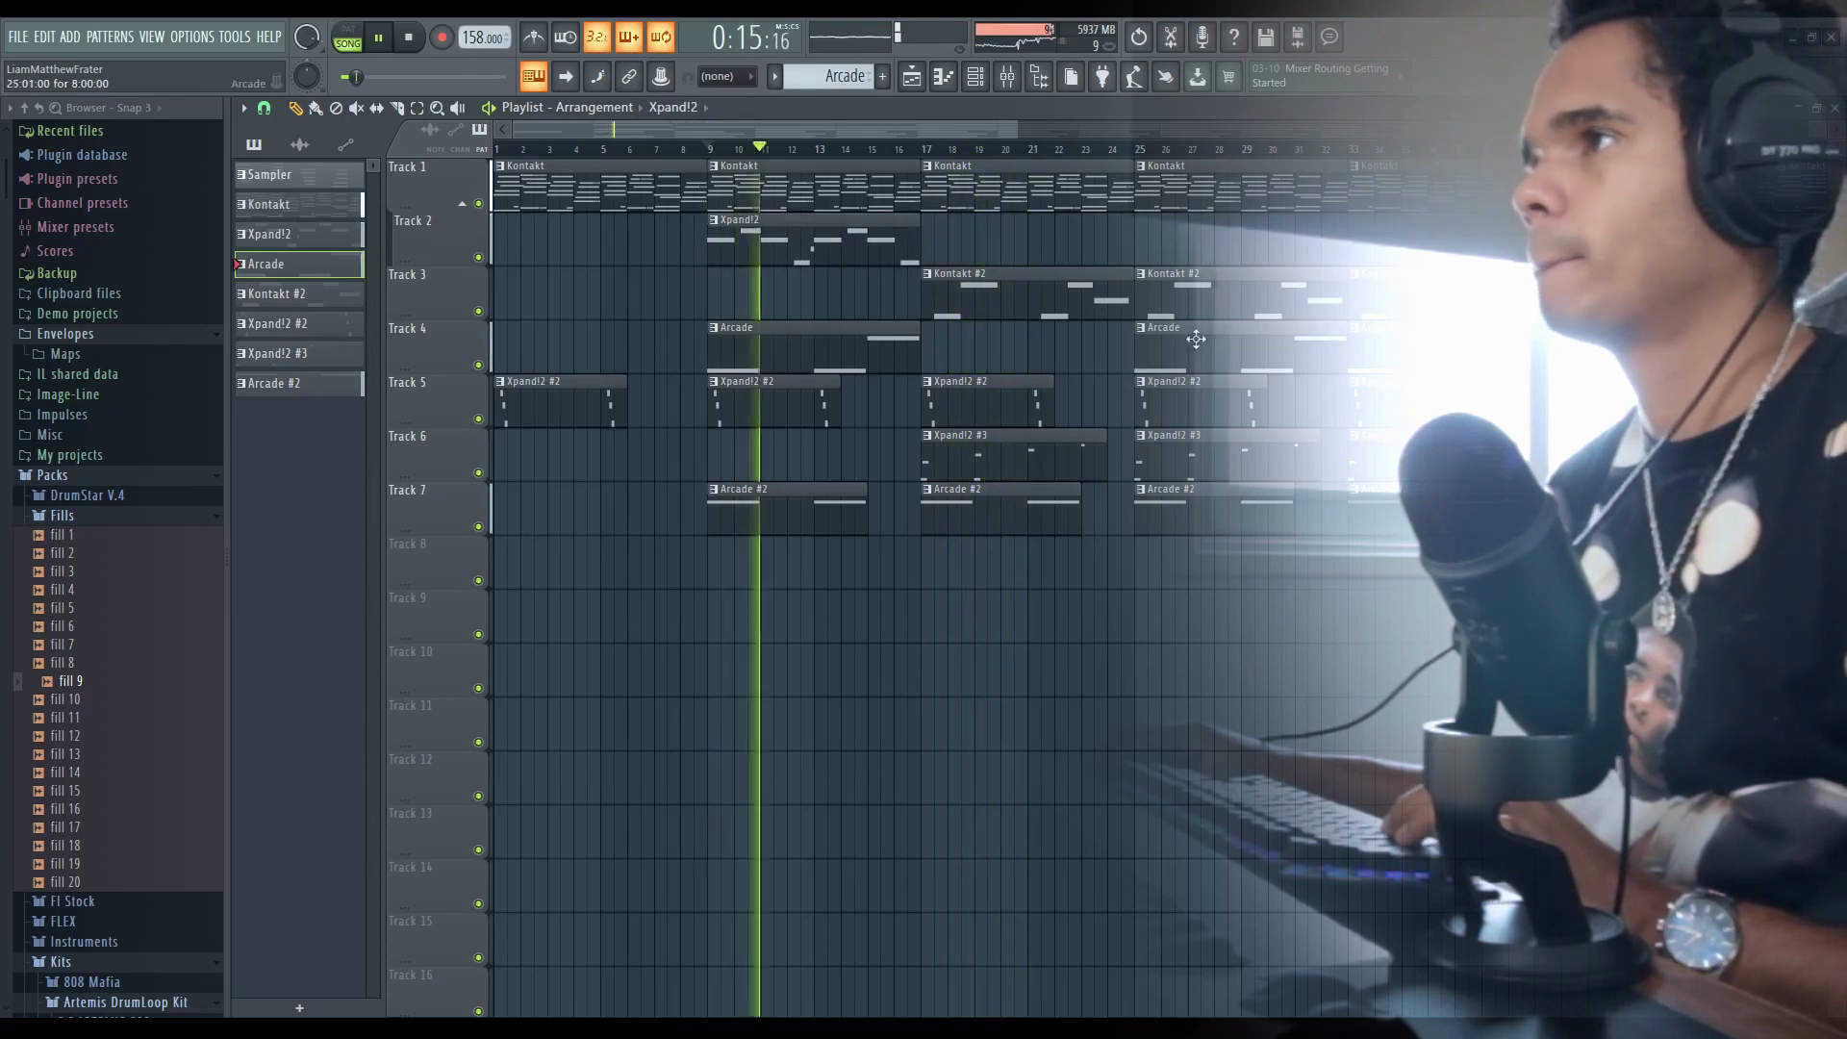
{"action": "right_click", "coordinate": [1010, 299]}
{"action": "right_click", "coordinate": [1005, 351]}
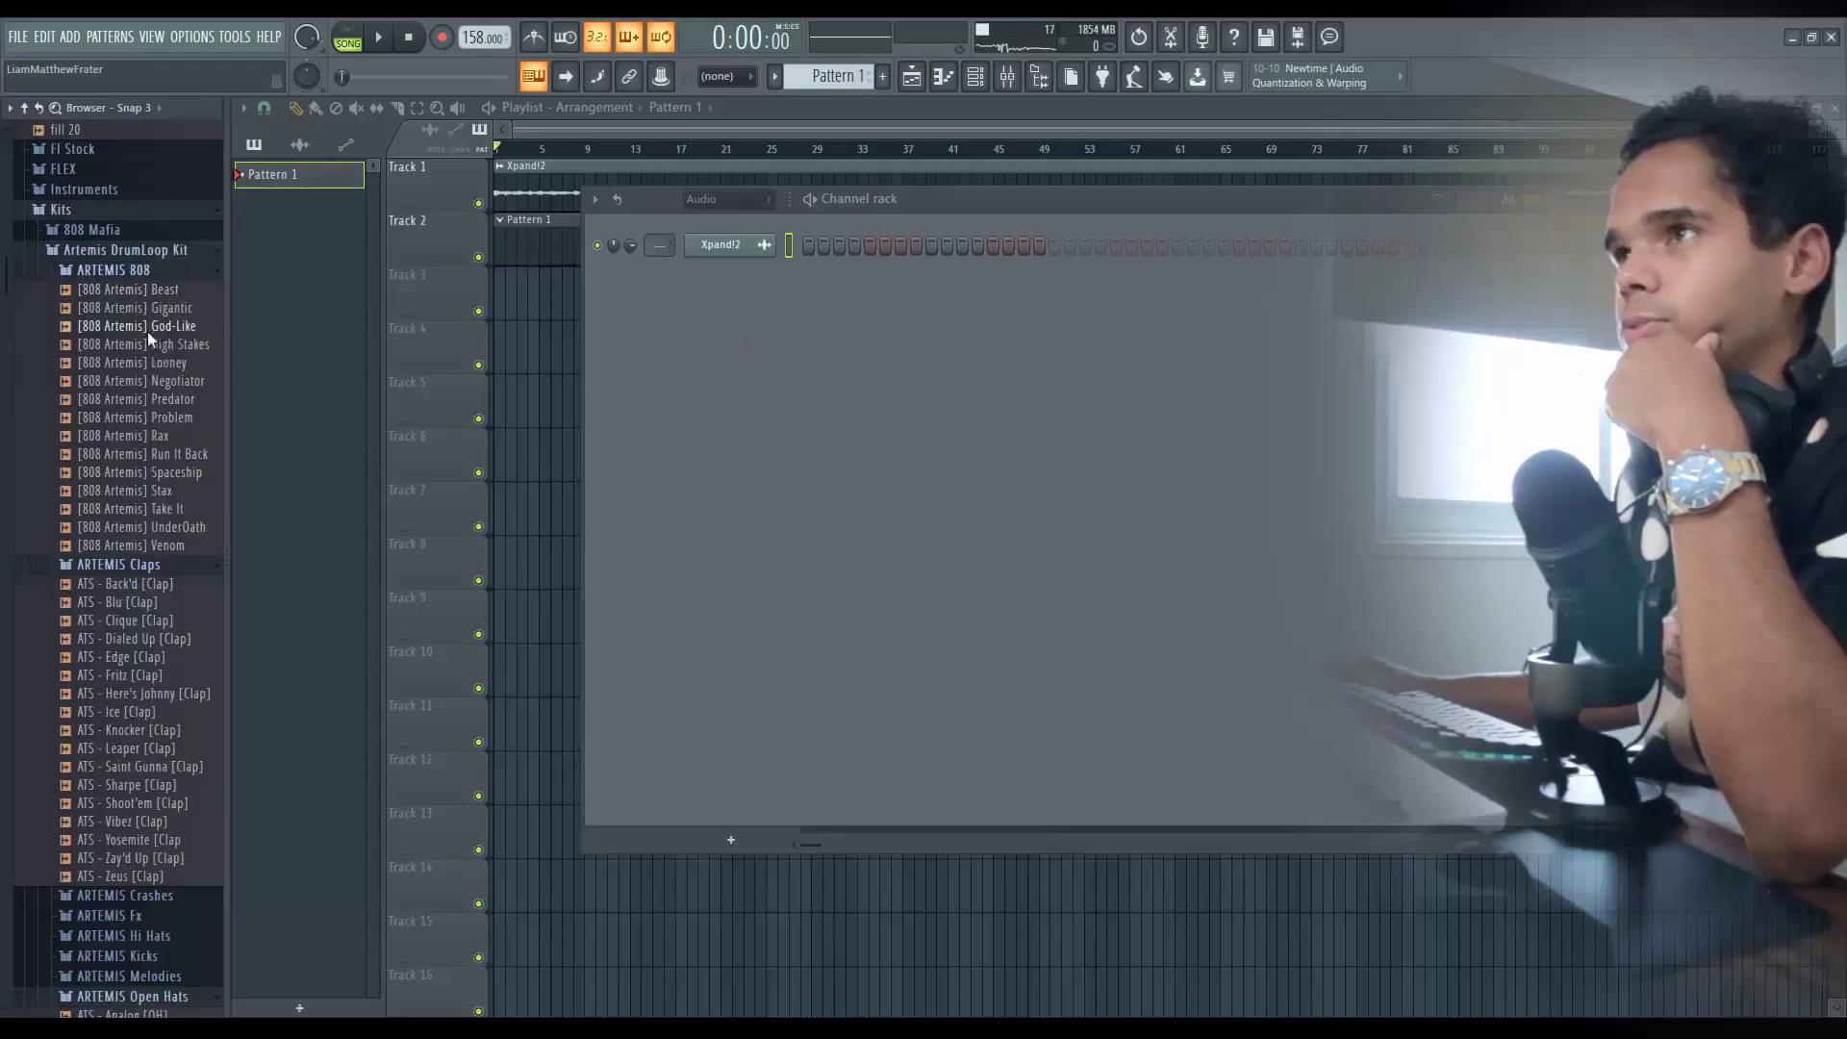
- Load the God-Like 808 into a new channel and write a bassline with one note per bar: F#5, A5, F#5, C#5
{"action": "right_click", "coordinate": [164, 325]}
{"action": "left_click", "coordinate": [247, 354]}
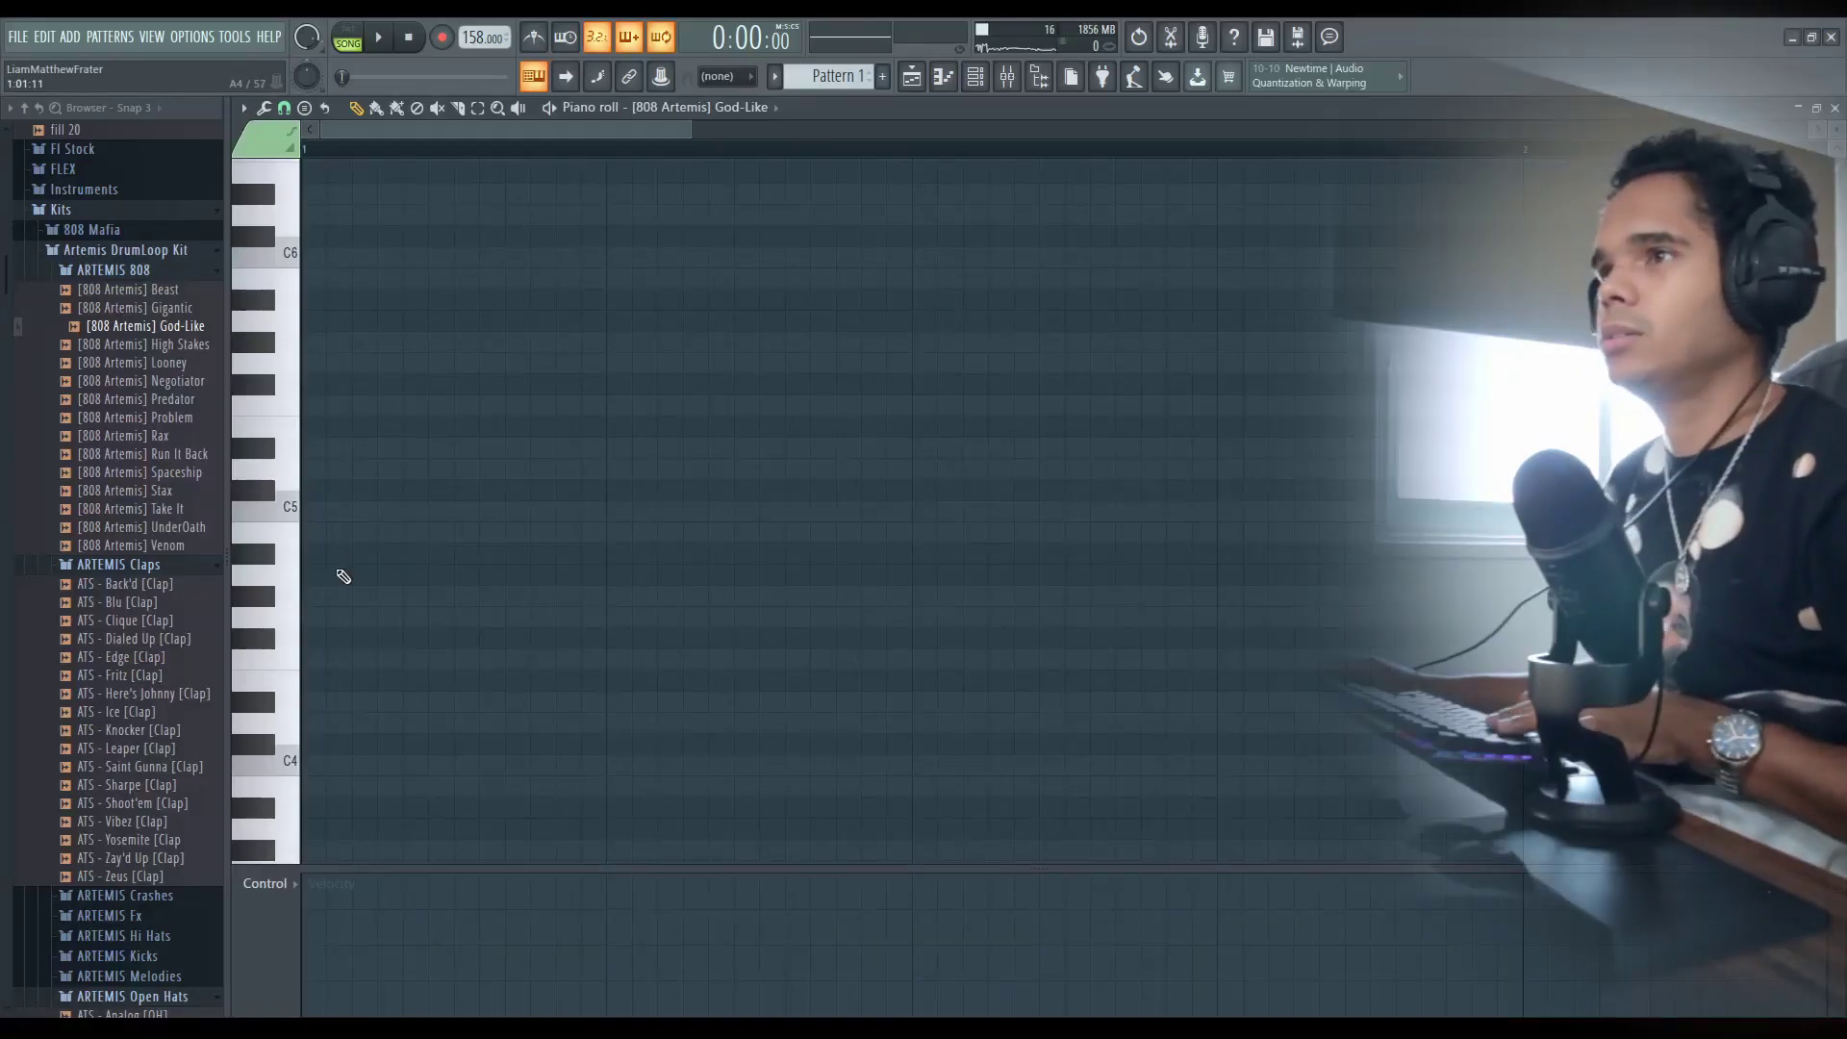
{"action": "key", "text": "ctrl+Up"}
{"action": "key", "text": "ctrl+Up"}
{"action": "key", "text": "space"}
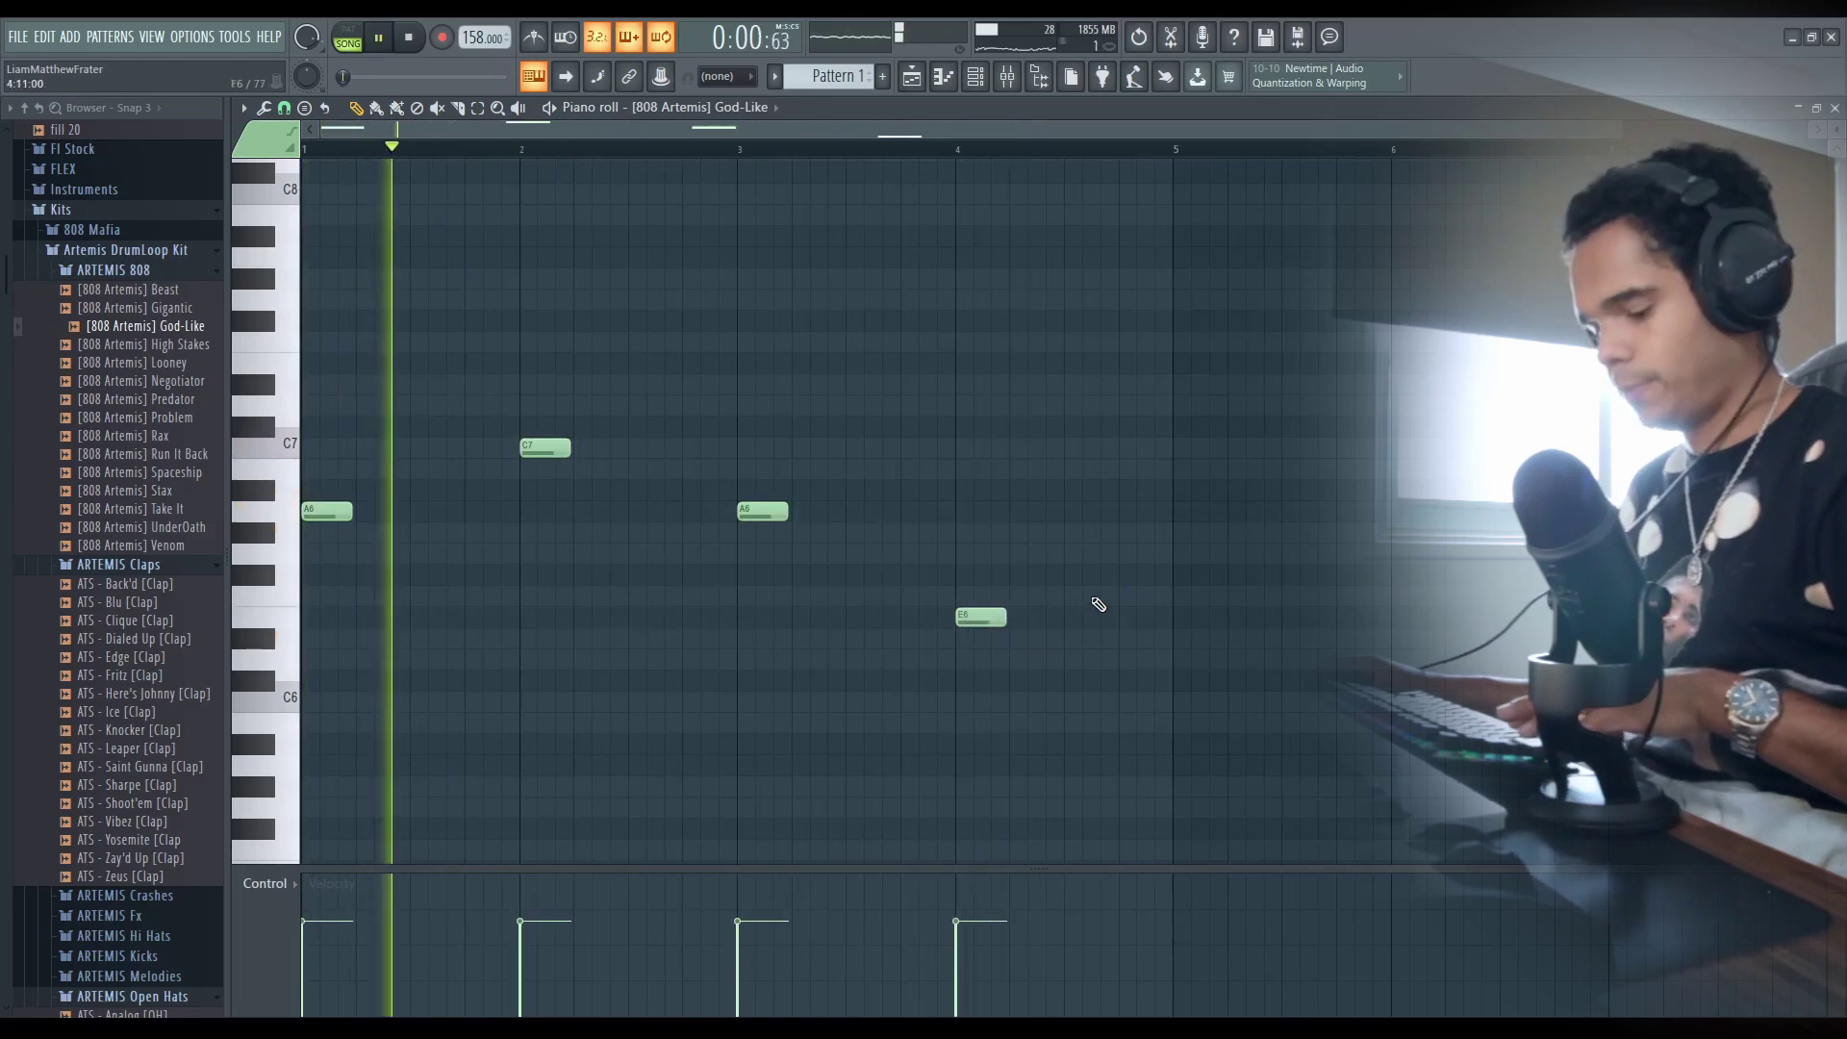
{"action": "key", "text": "ctrl+a"}
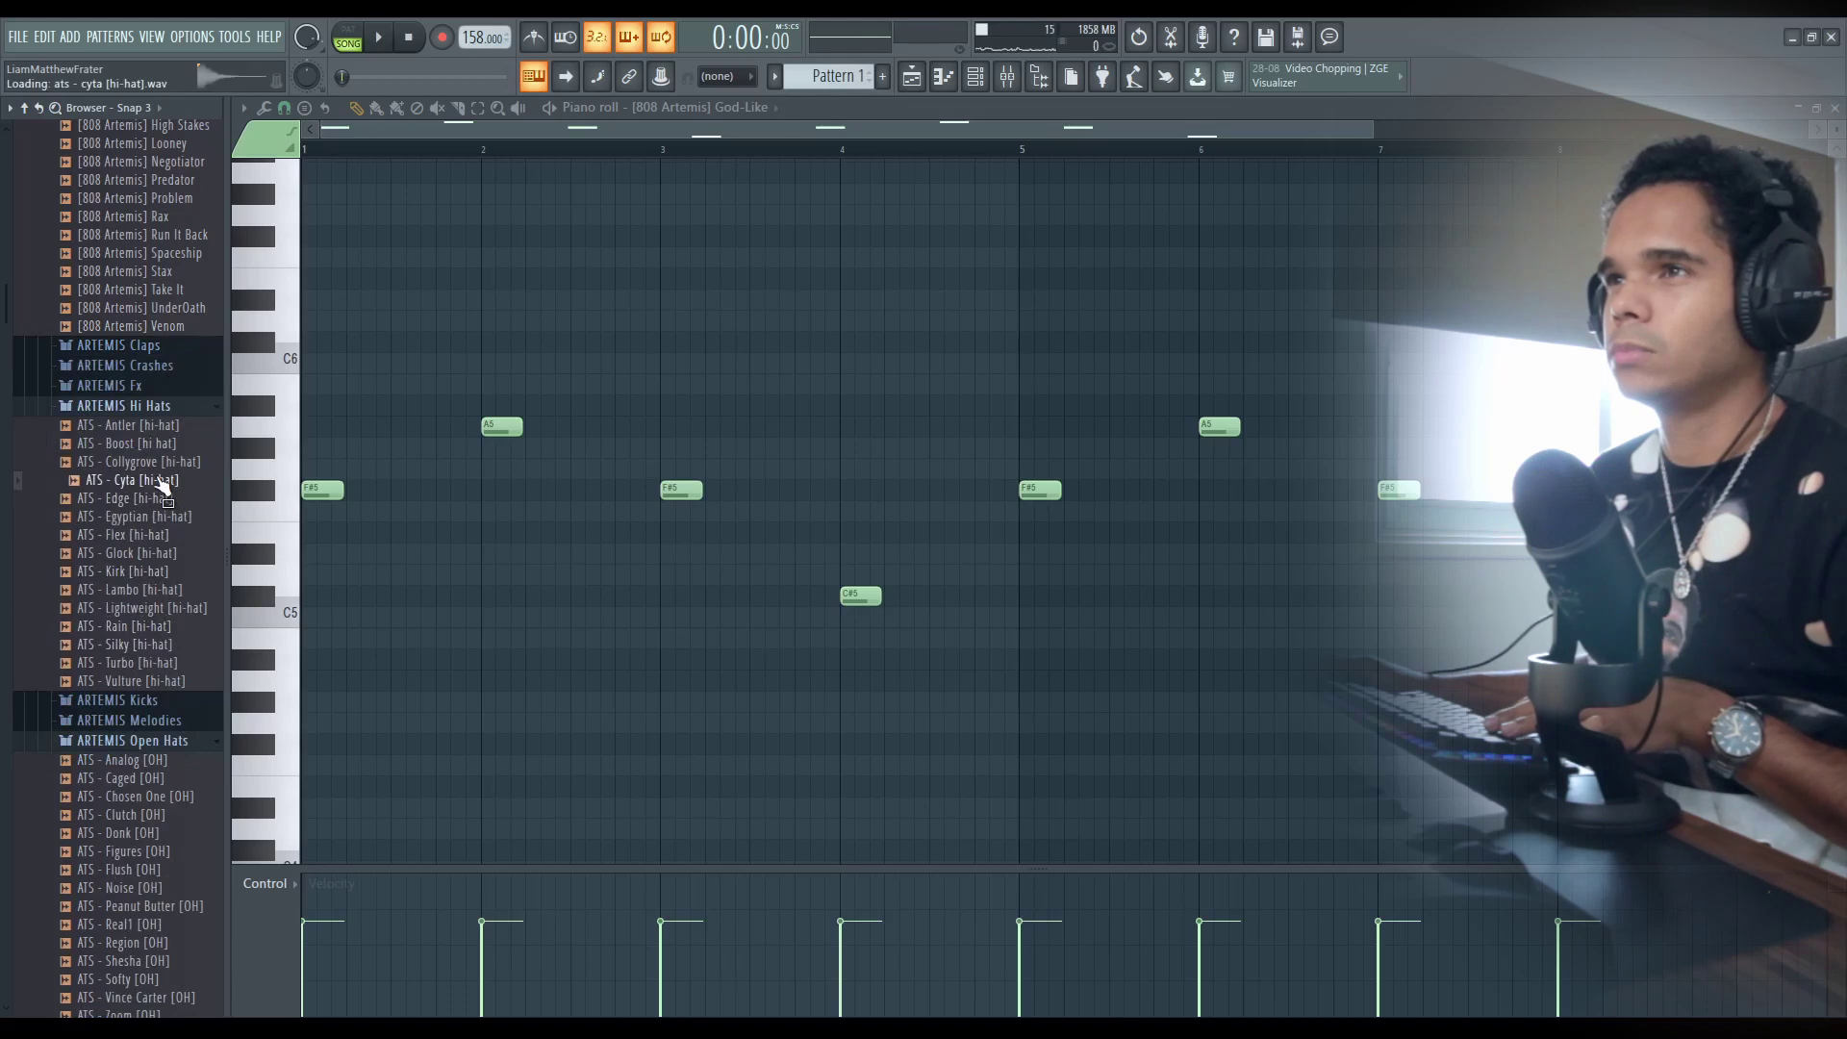
- Load the Cyta hi-hat into a new channel, fill C5 with steady hits and split one bar 2 note into a double hit
{"action": "right_click", "coordinate": [161, 480]}
{"action": "left_click", "coordinate": [198, 500]}
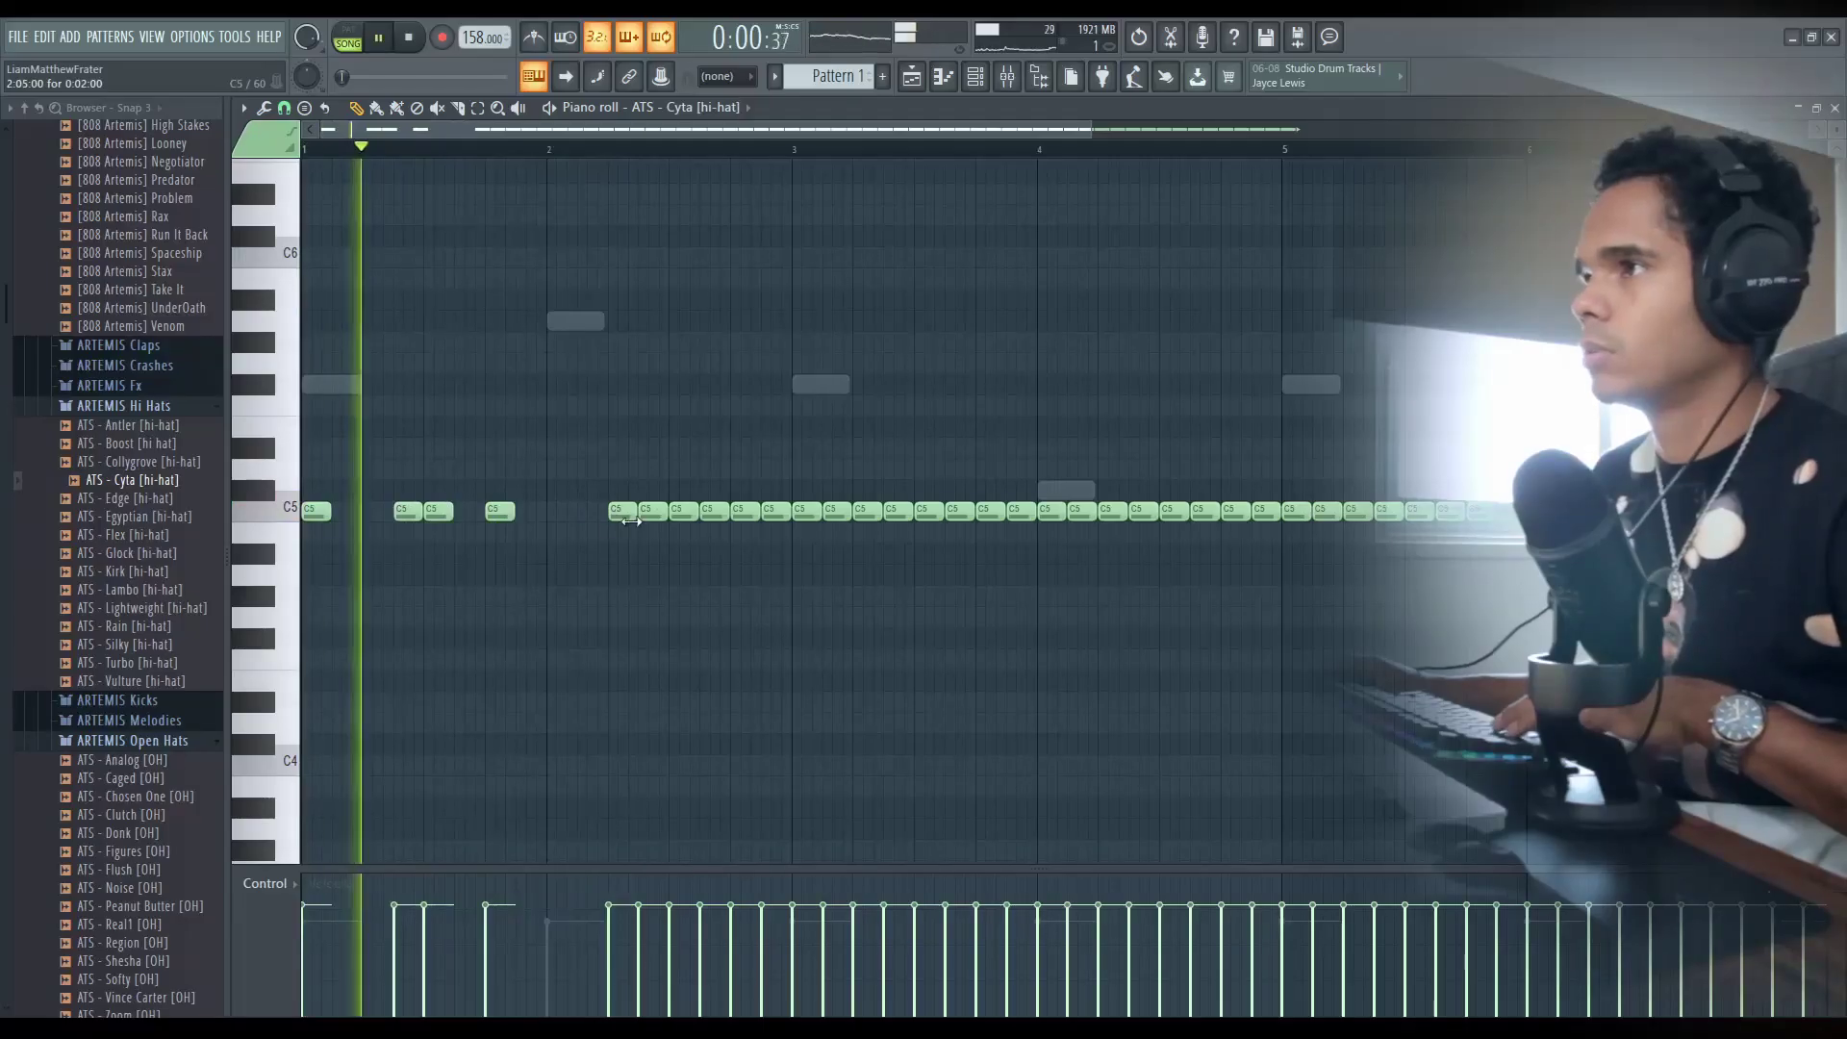
{"action": "left_click_drag", "start_coordinate": [631, 520], "coordinate": [633, 524]}
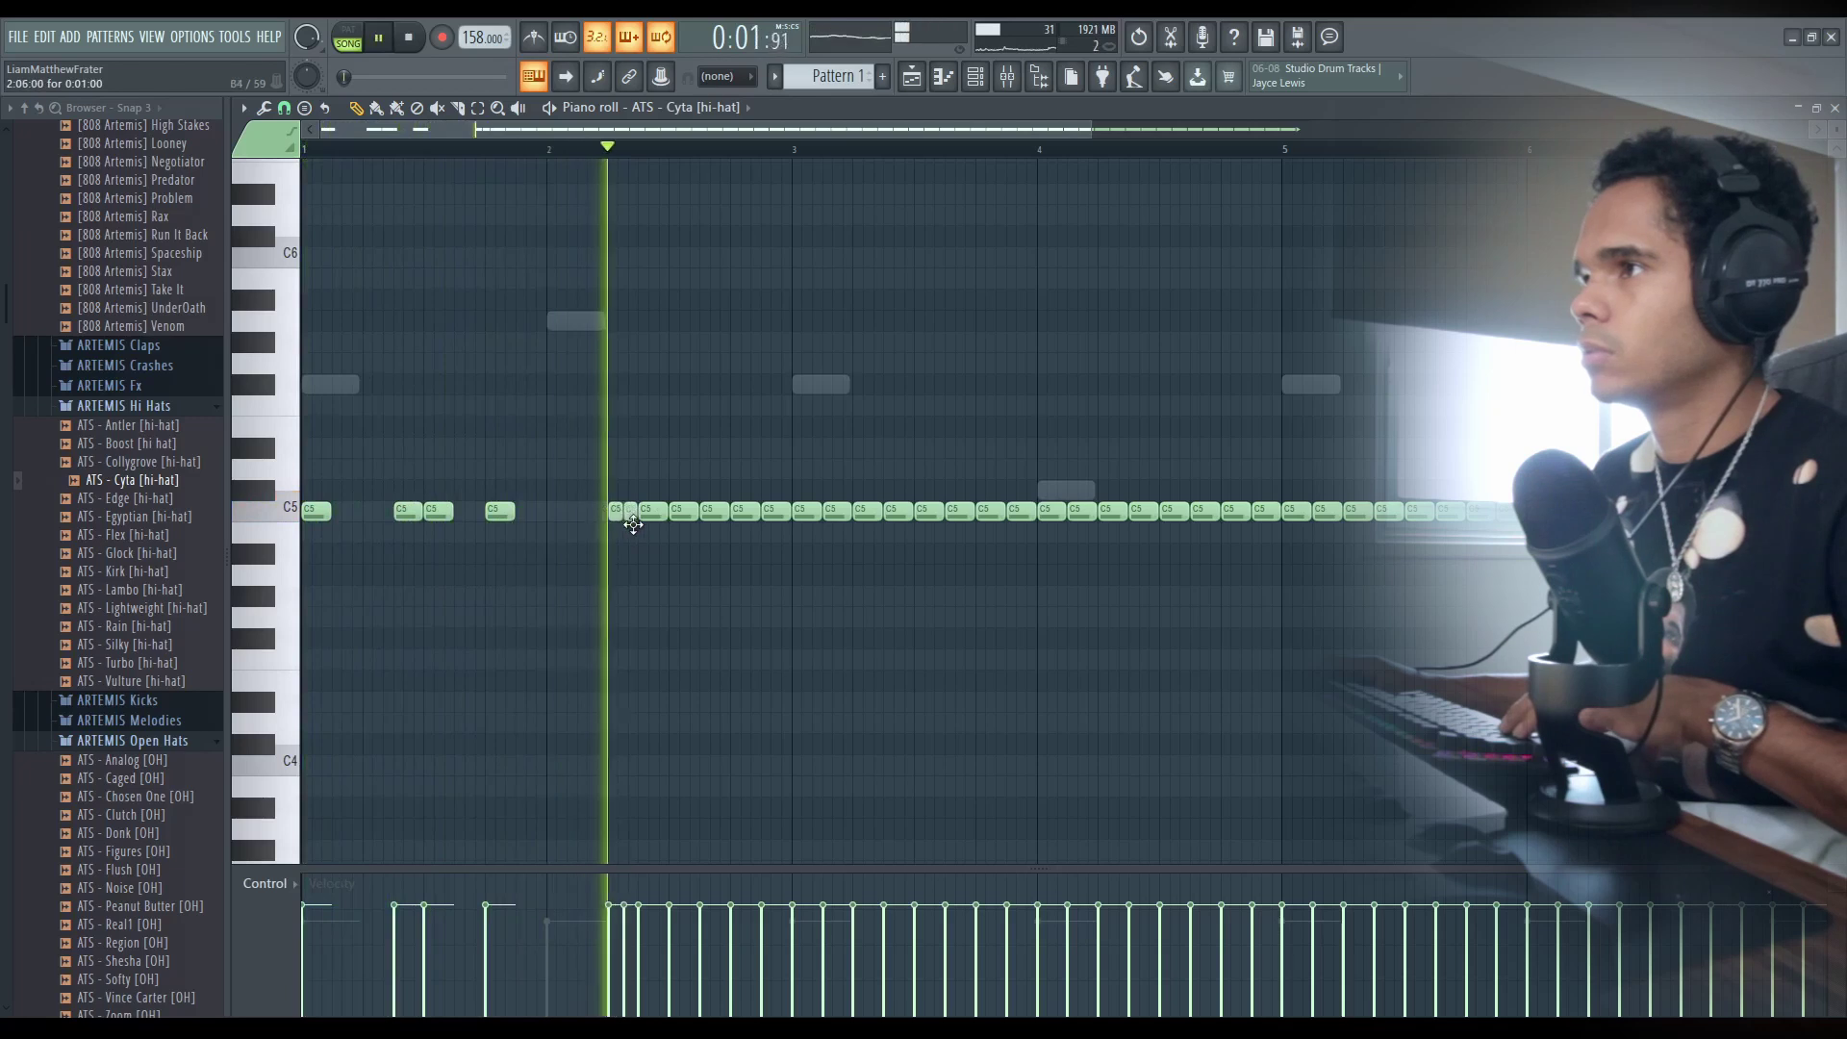
{"action": "key", "text": "space"}
- Delete selected hi-hat notes at the end of bar 2 and through bar 3 to open gaps in the rhythm
{"action": "right_click", "coordinate": [745, 511]}
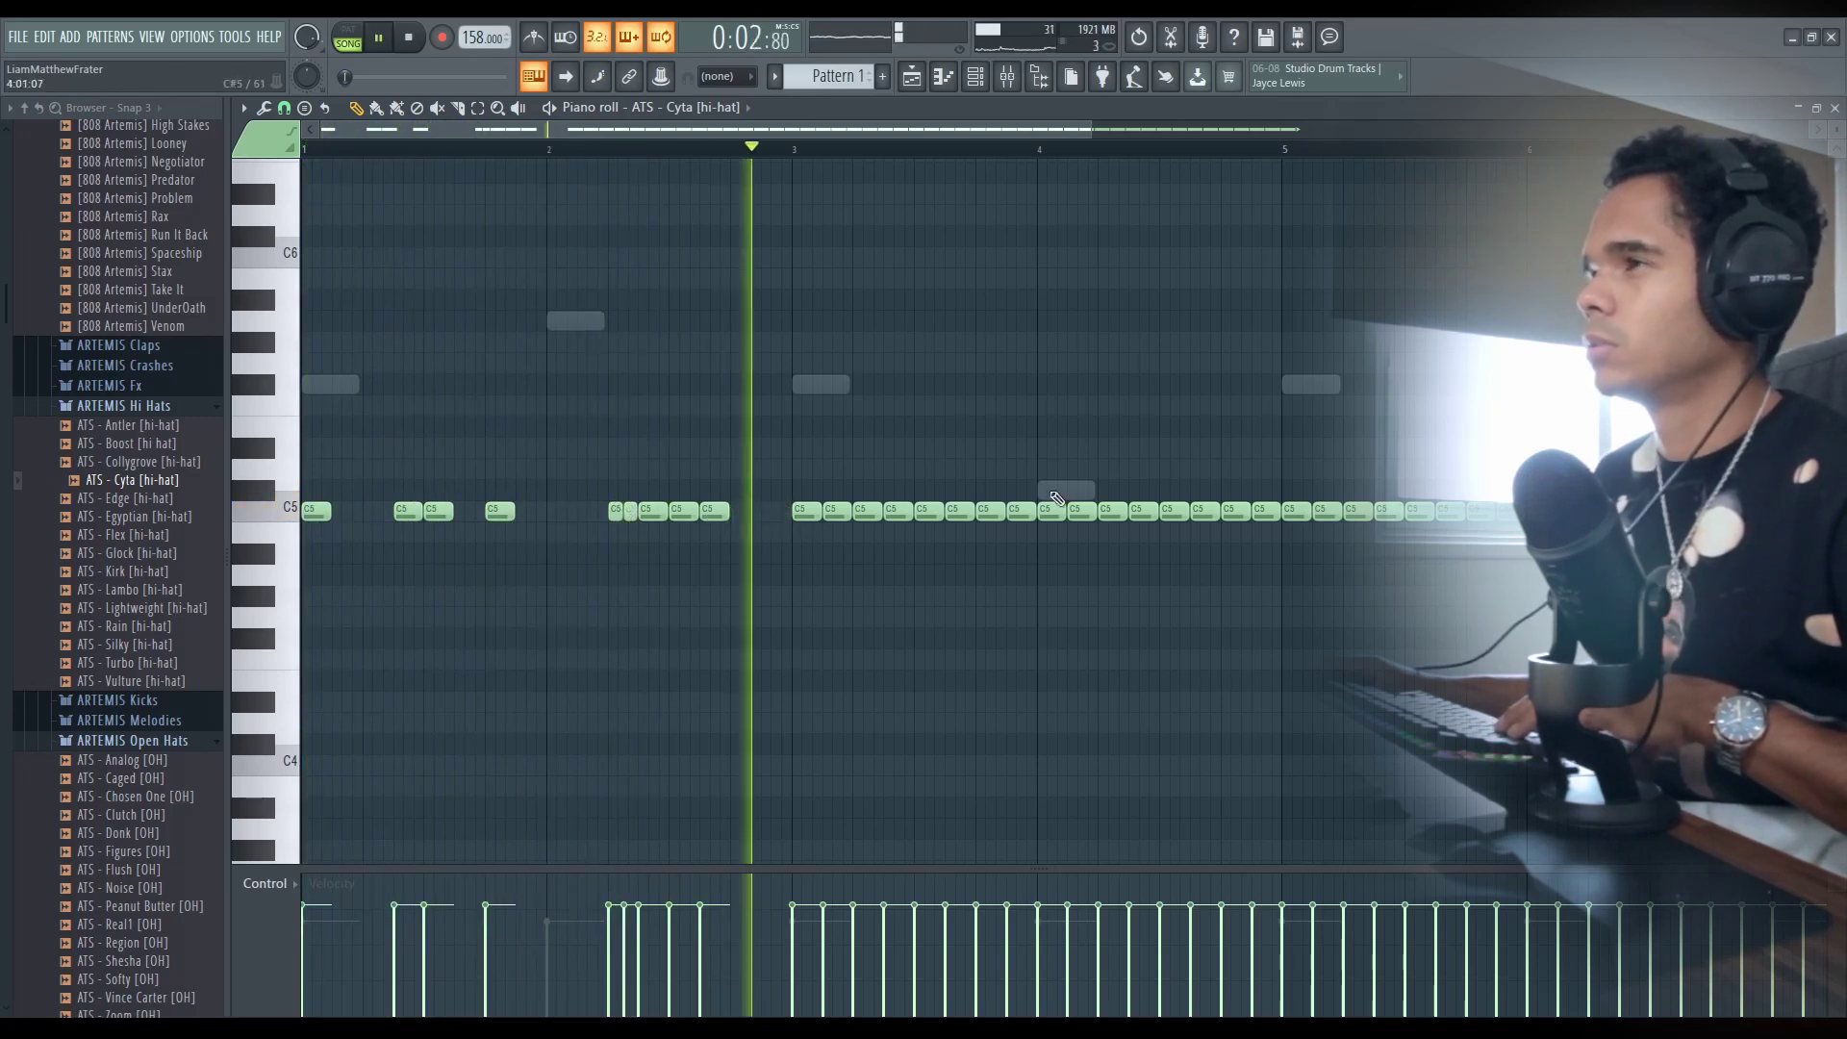
{"action": "right_click", "coordinate": [845, 510]}
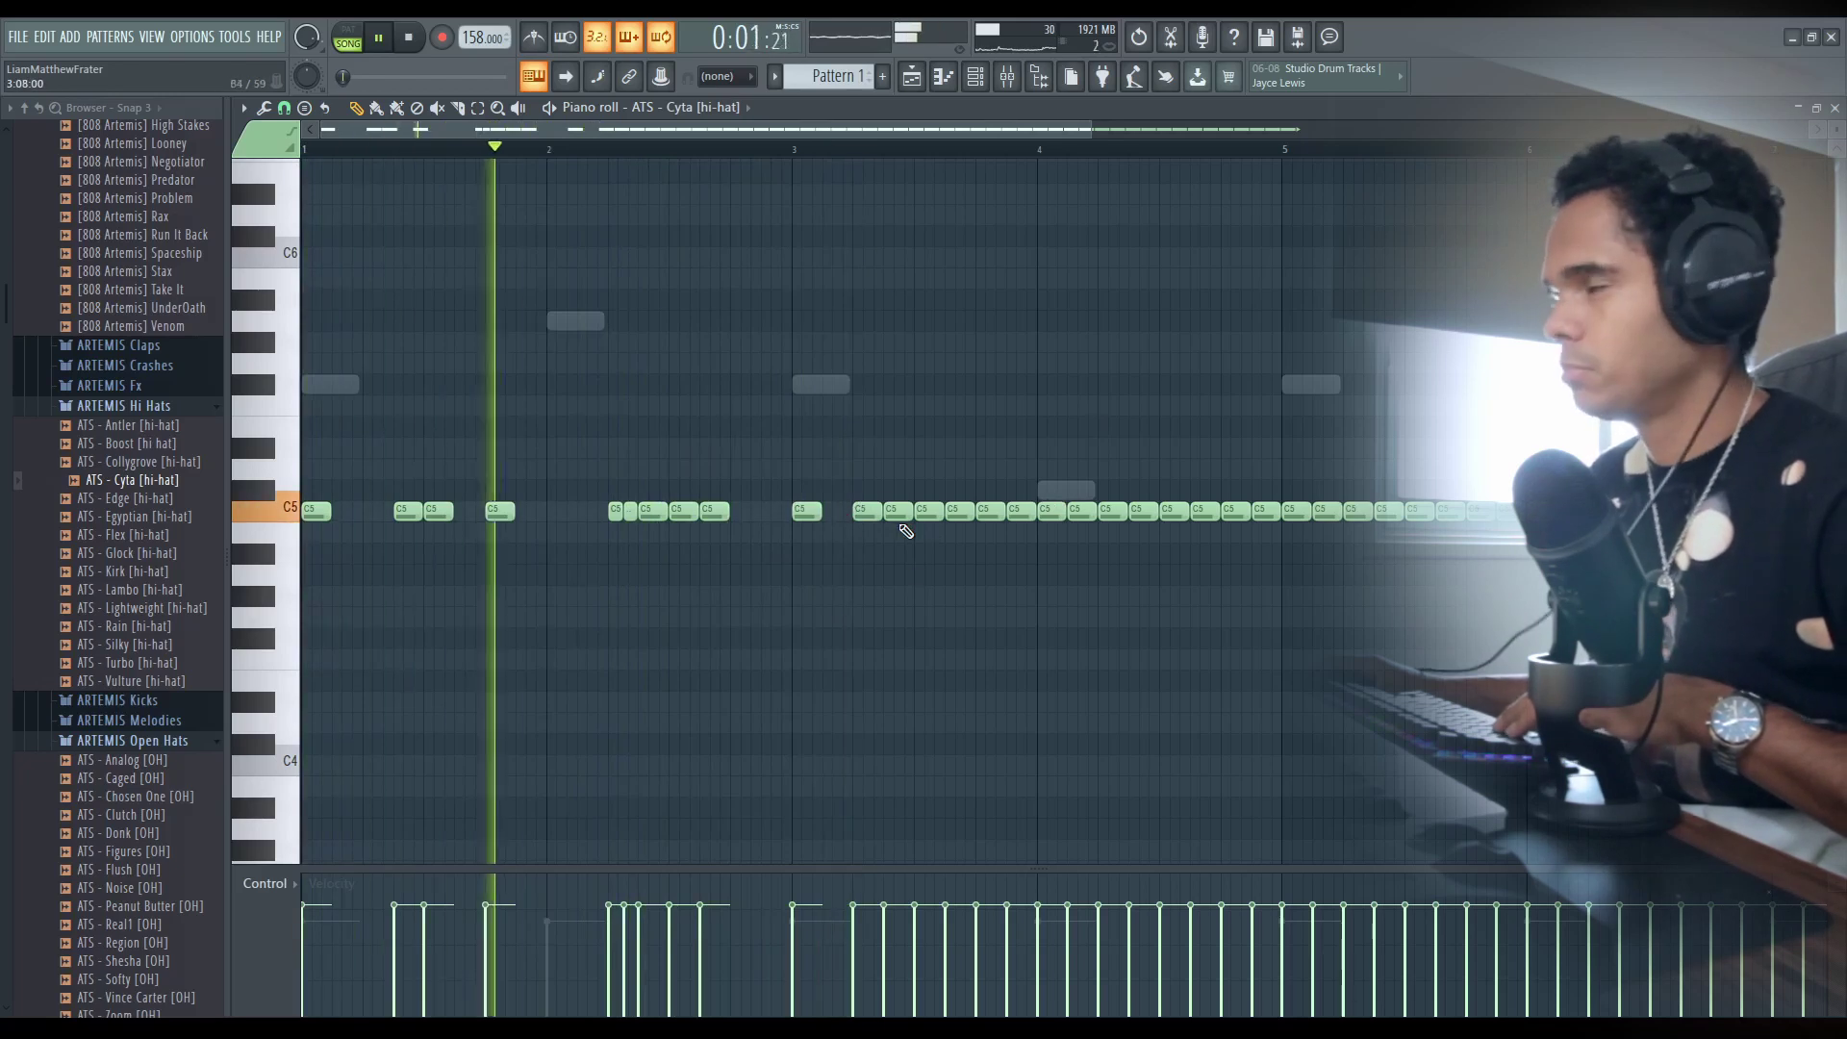
{"action": "key", "text": "space"}
{"action": "right_click", "coordinate": [1007, 510]}
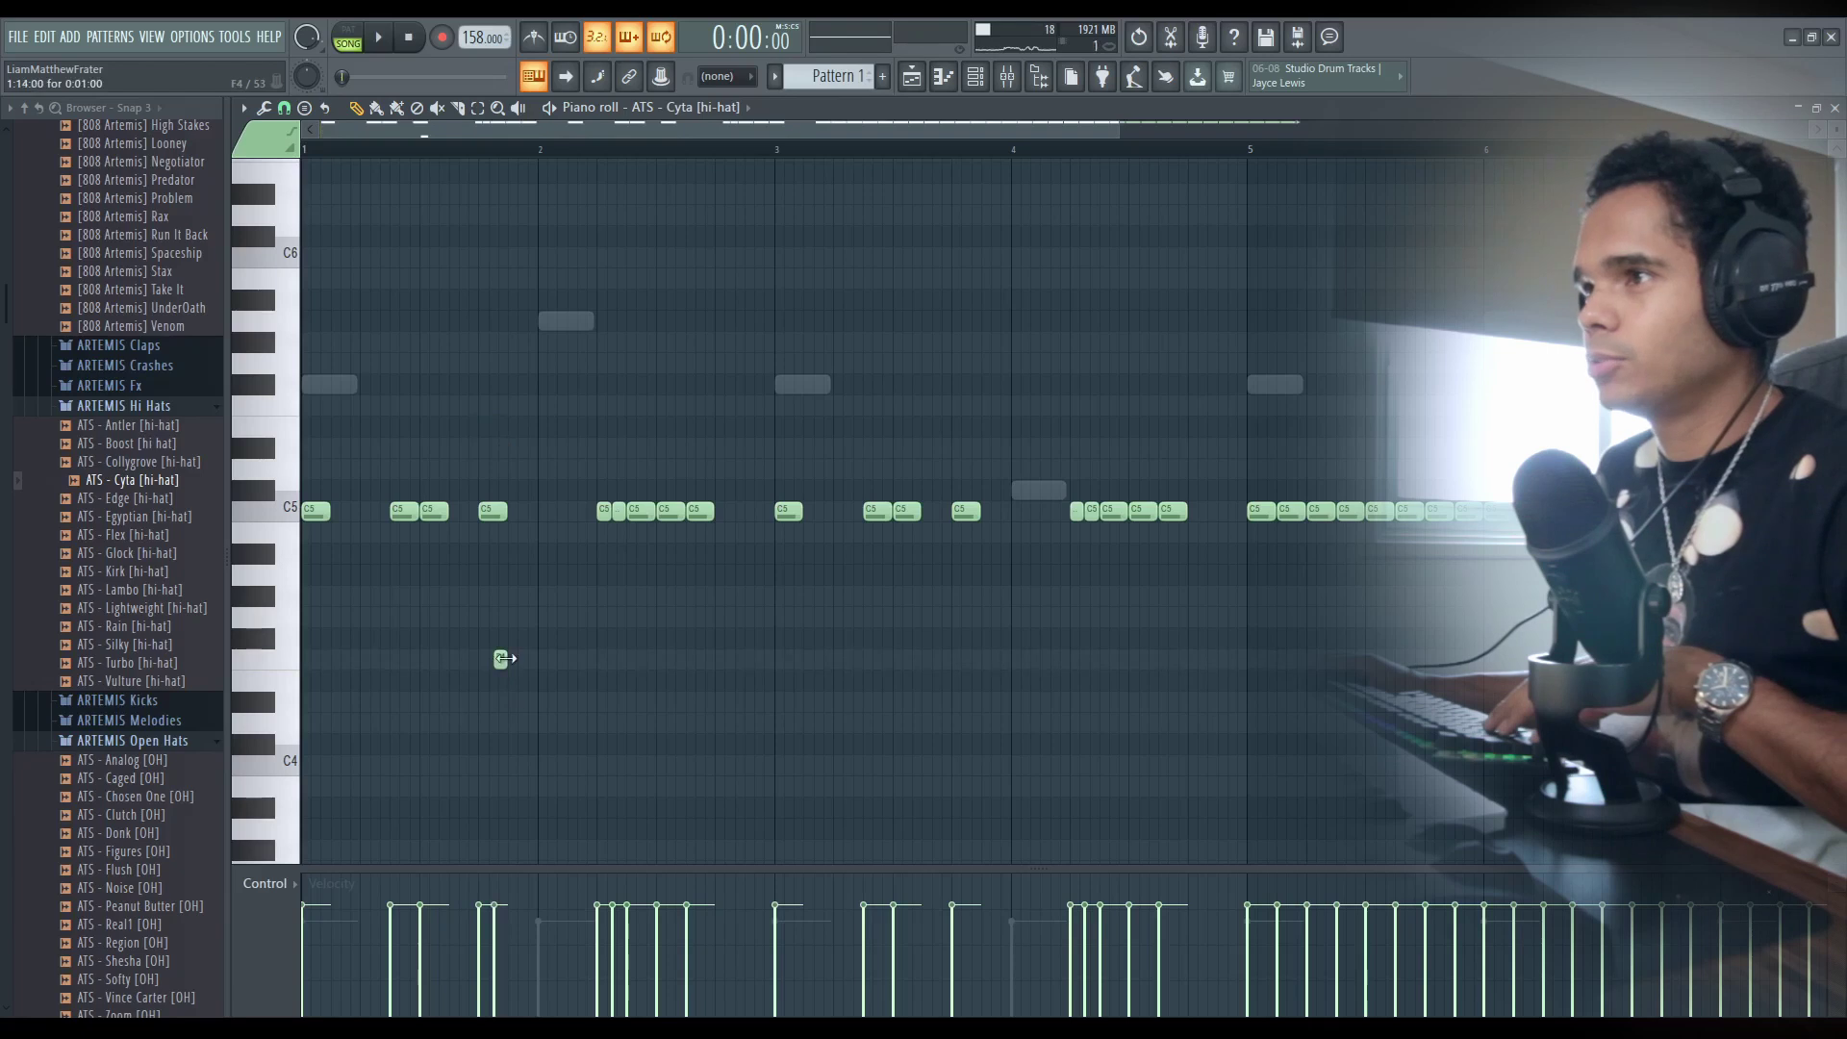
- Add a low-pitched hi-hat roll of three quieter C3 notes over the last beat of bar 1 and extend the low rolls across the pattern
{"action": "left_click_drag", "start_coordinate": [489, 707], "coordinate": [483, 710]}
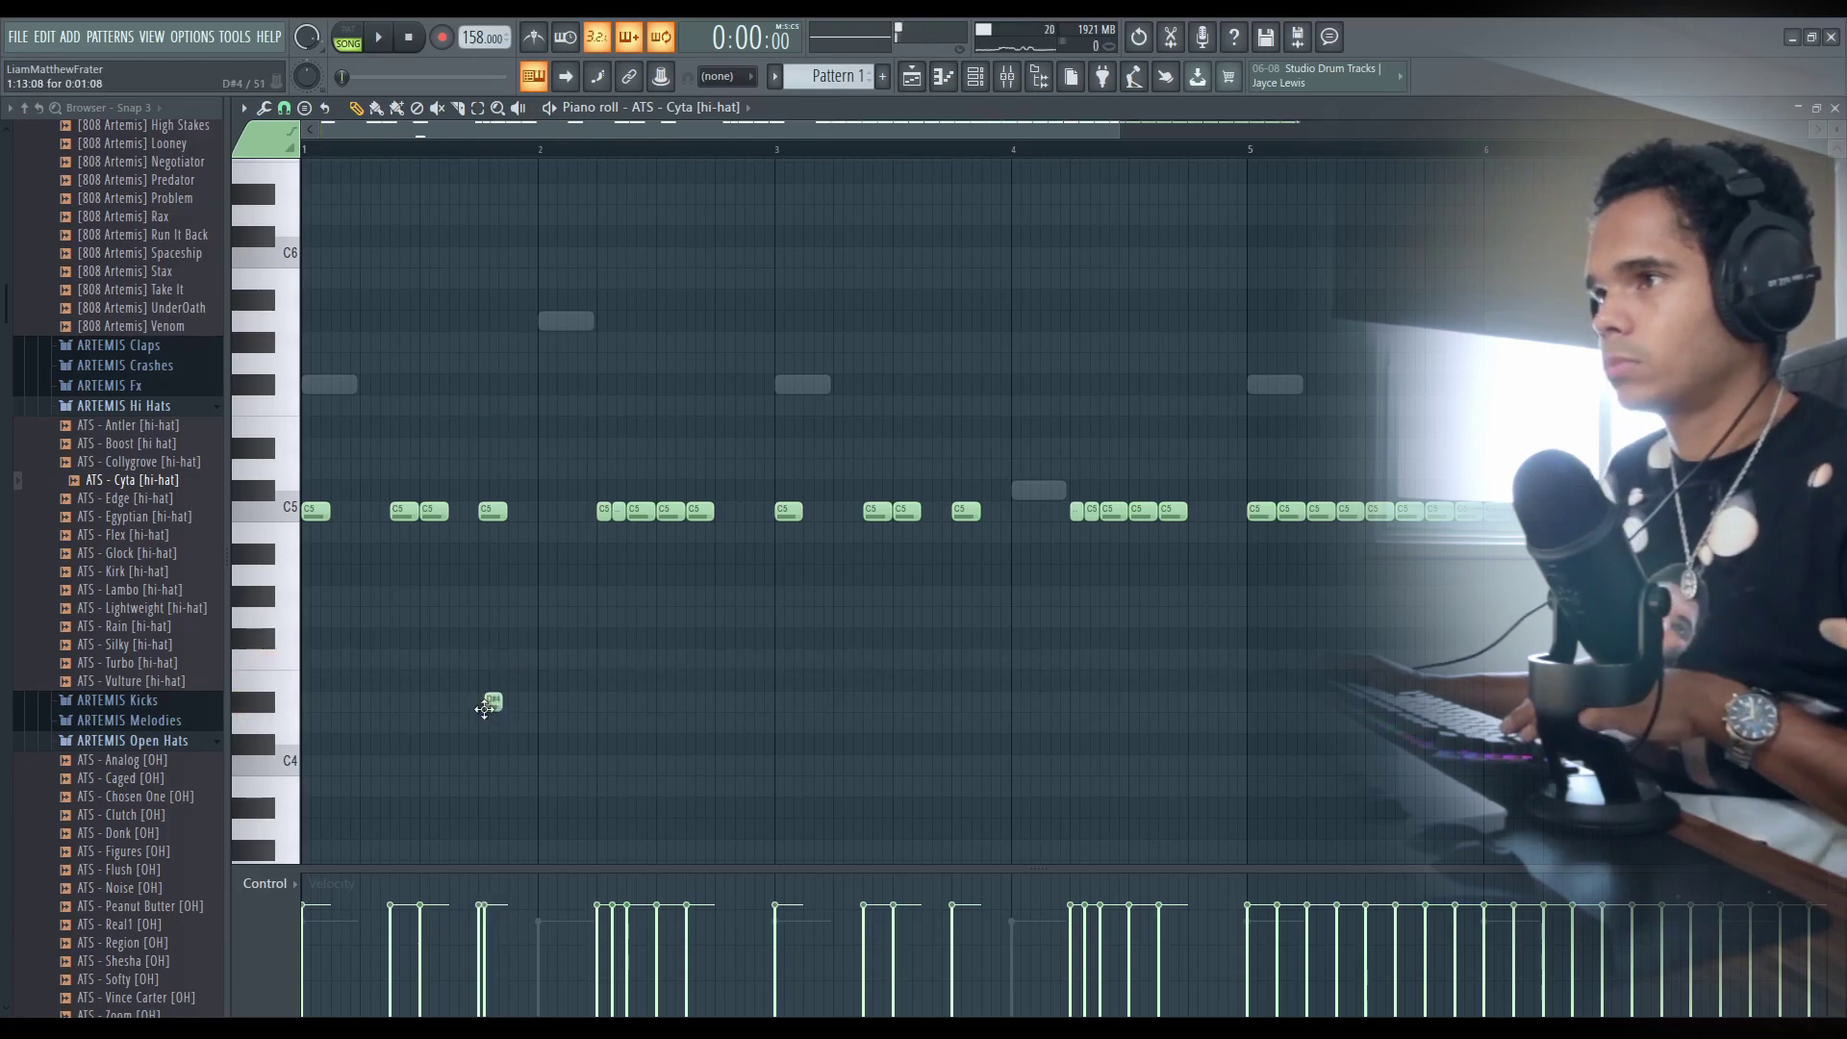
{"action": "double_click", "coordinate": [483, 700]}
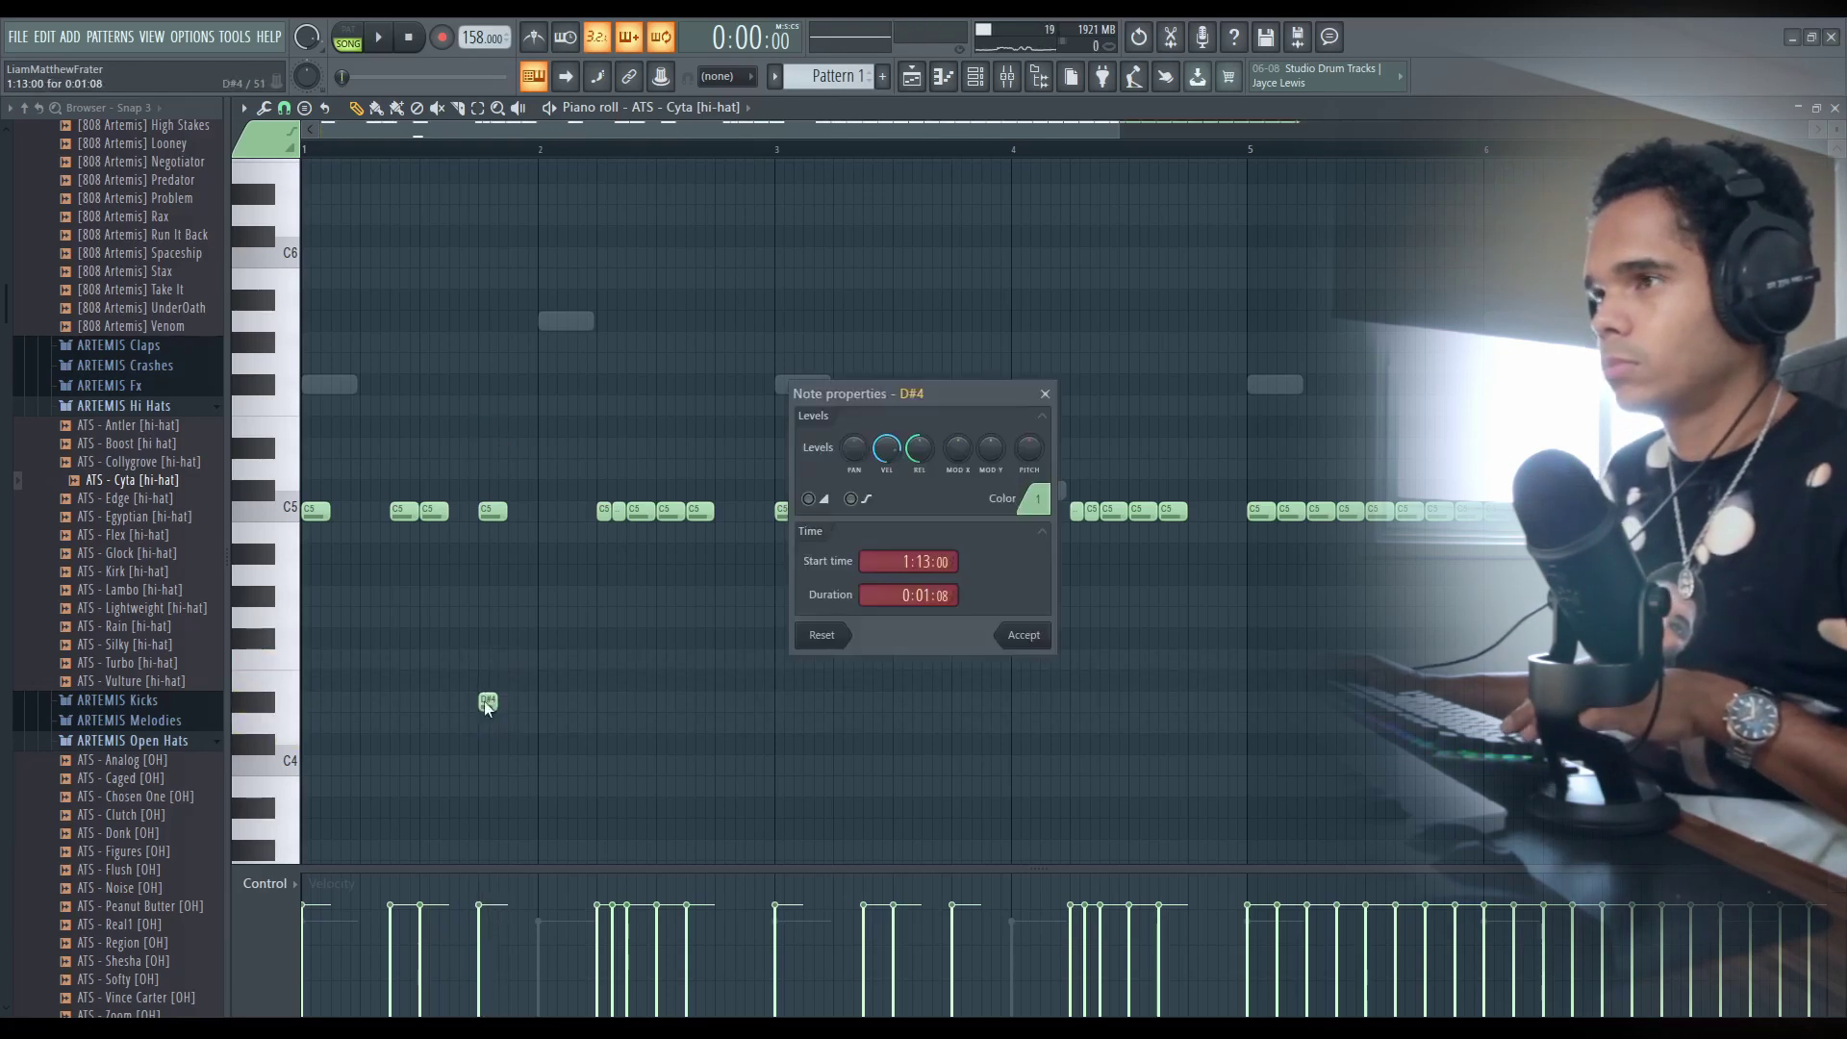
{"action": "left_click_drag", "start_coordinate": [483, 700], "coordinate": [488, 764]}
{"action": "scroll", "coordinate": [491, 875], "scroll_direction": "down", "scroll_amount": 4}
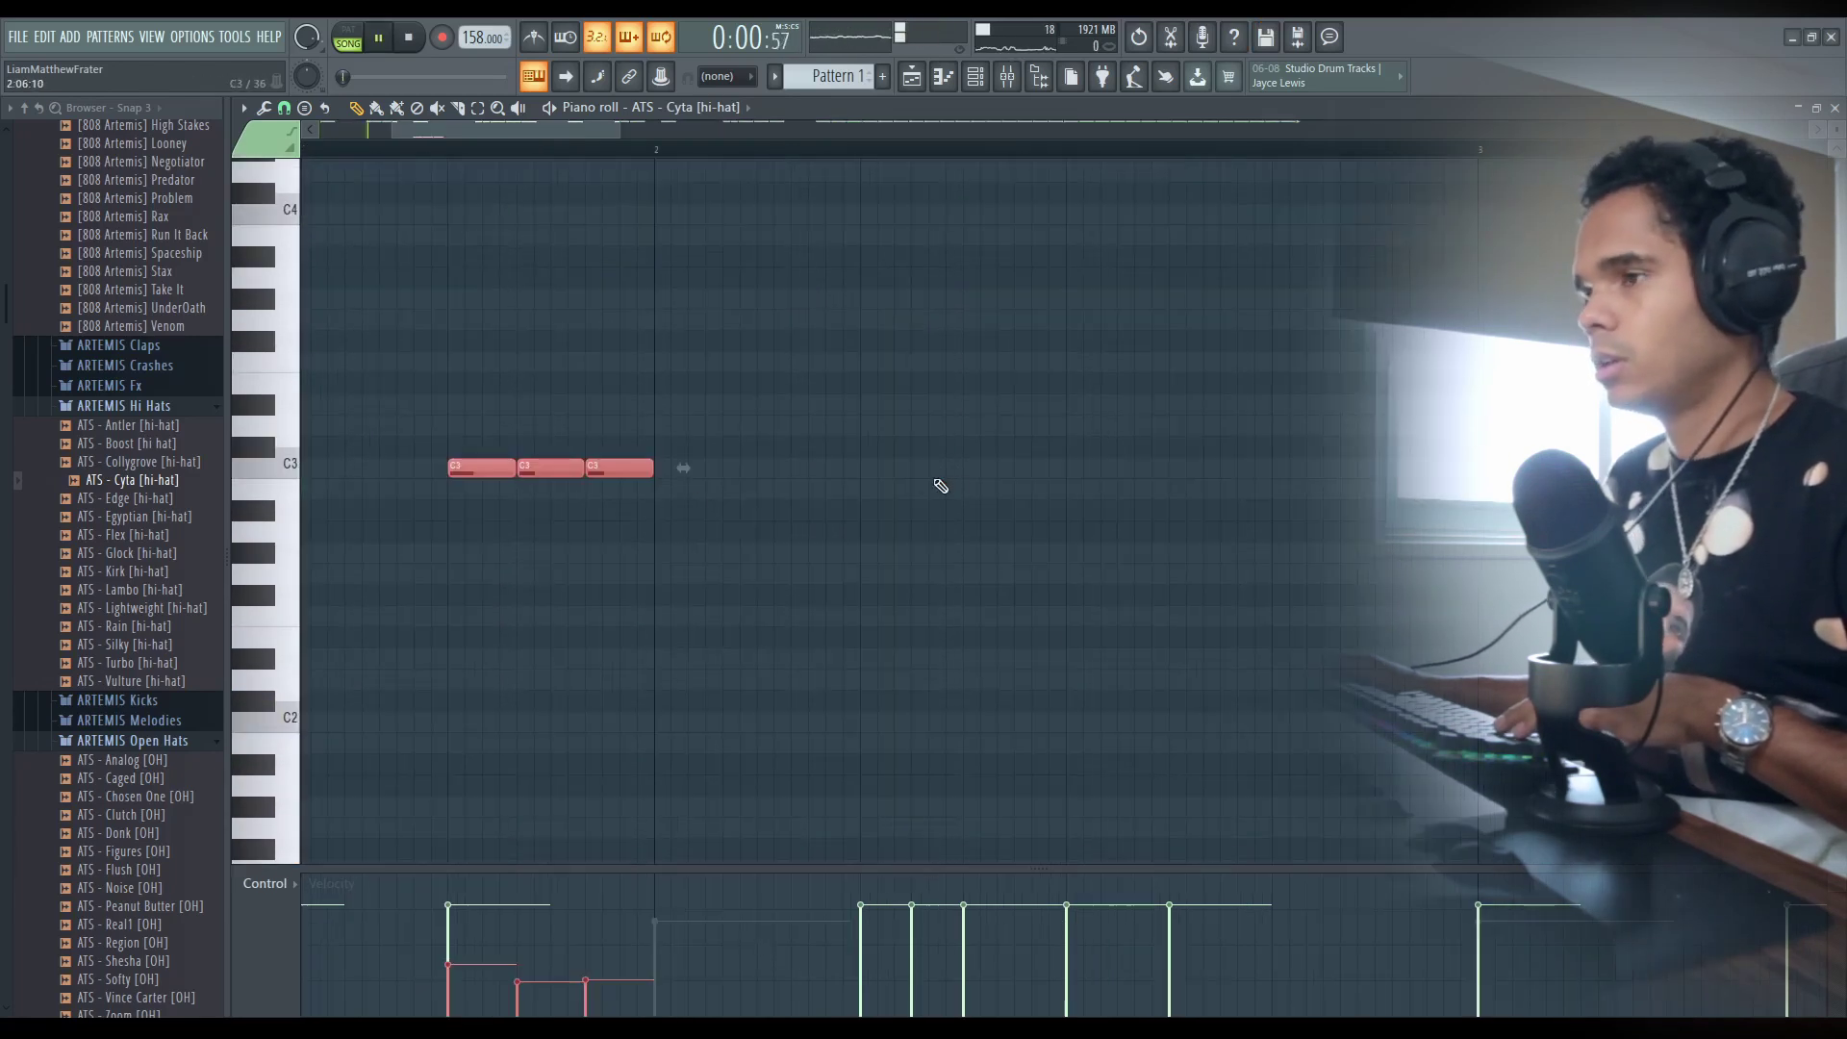
{"action": "scroll", "coordinate": [808, 606], "scroll_direction": "up", "scroll_amount": 3}
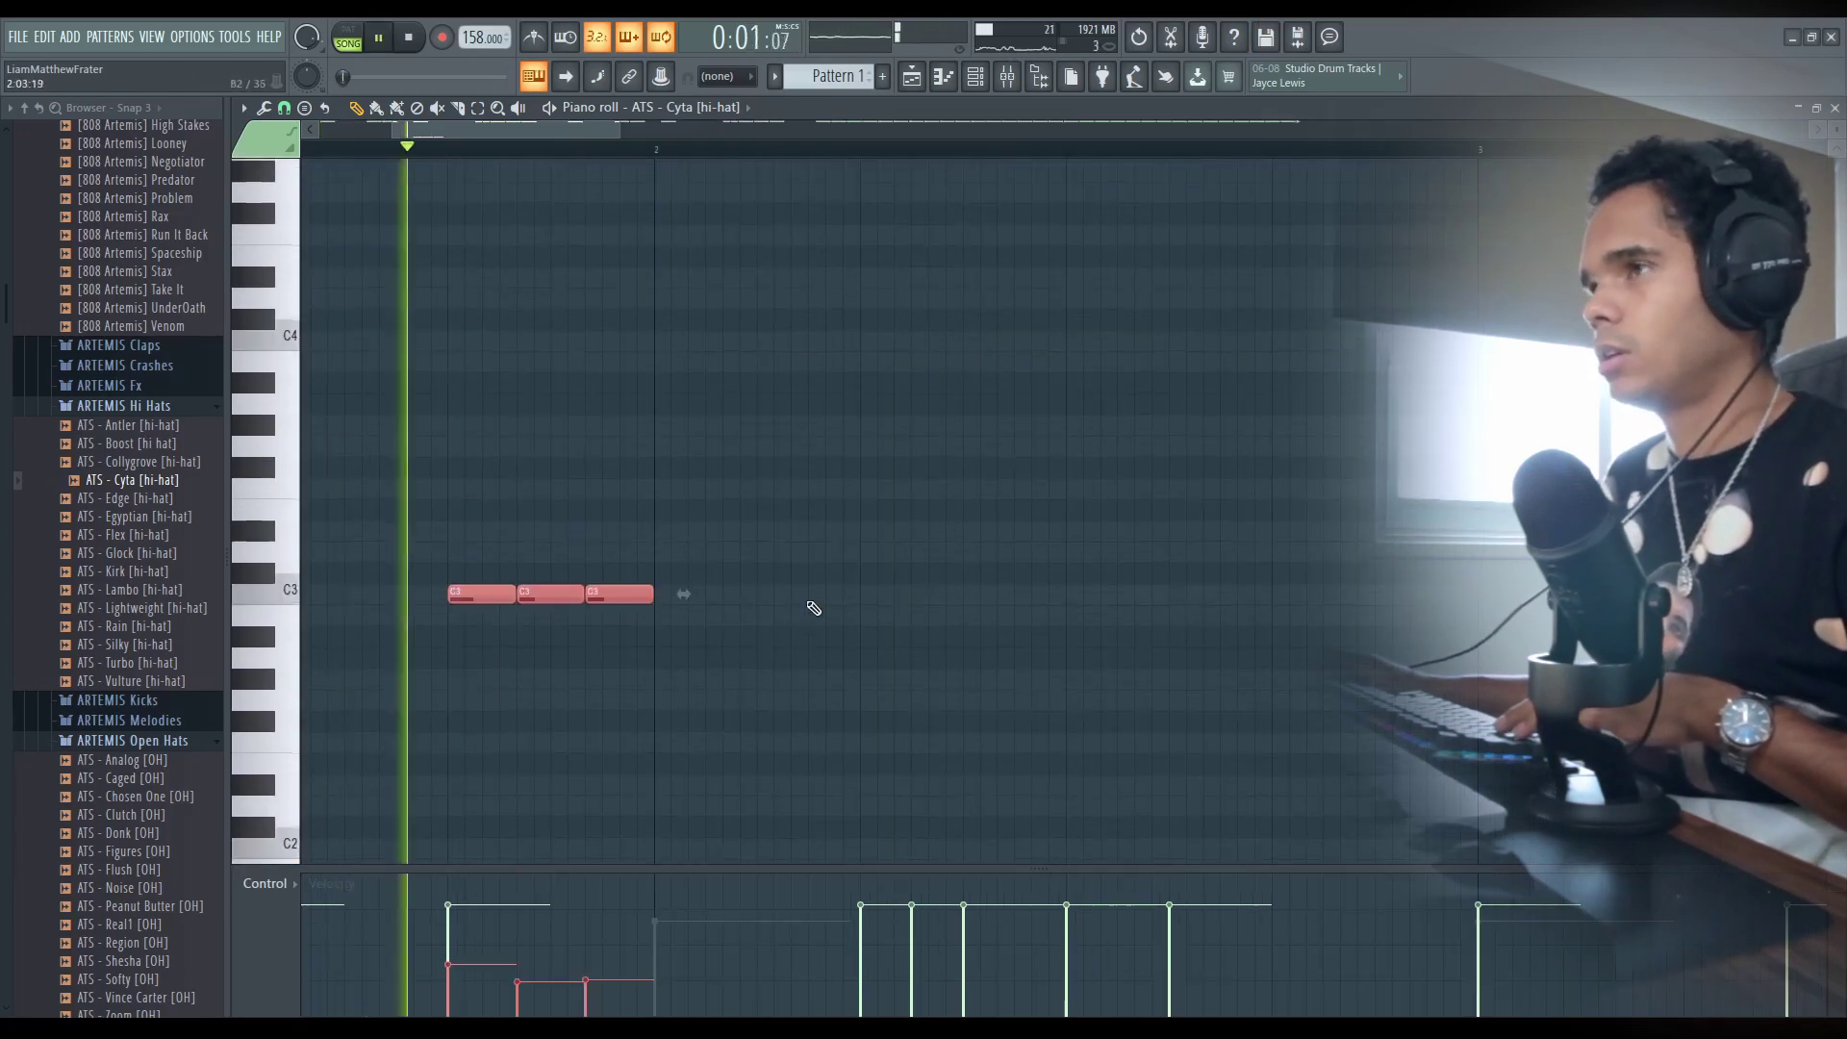
{"action": "scroll", "coordinate": [827, 620], "scroll_direction": "down", "scroll_amount": 2}
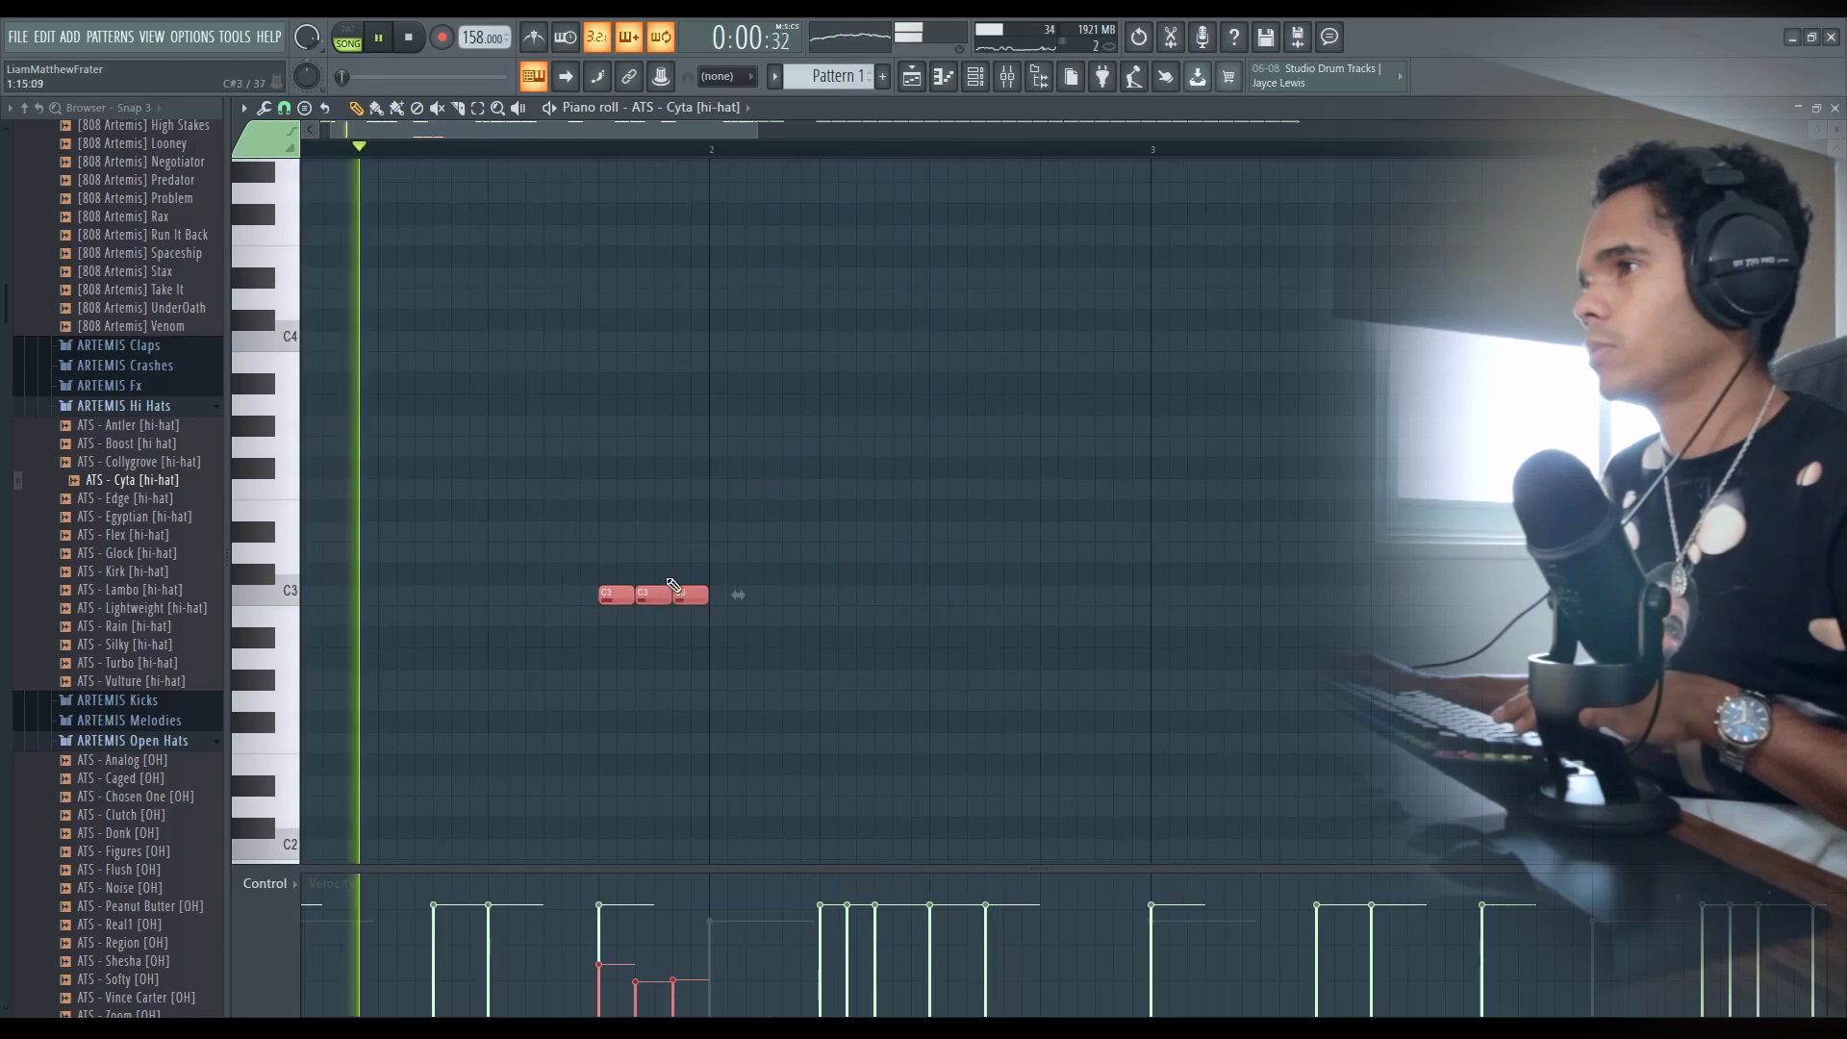
{"action": "left_click_drag", "start_coordinate": [673, 585], "coordinate": [1058, 612]}
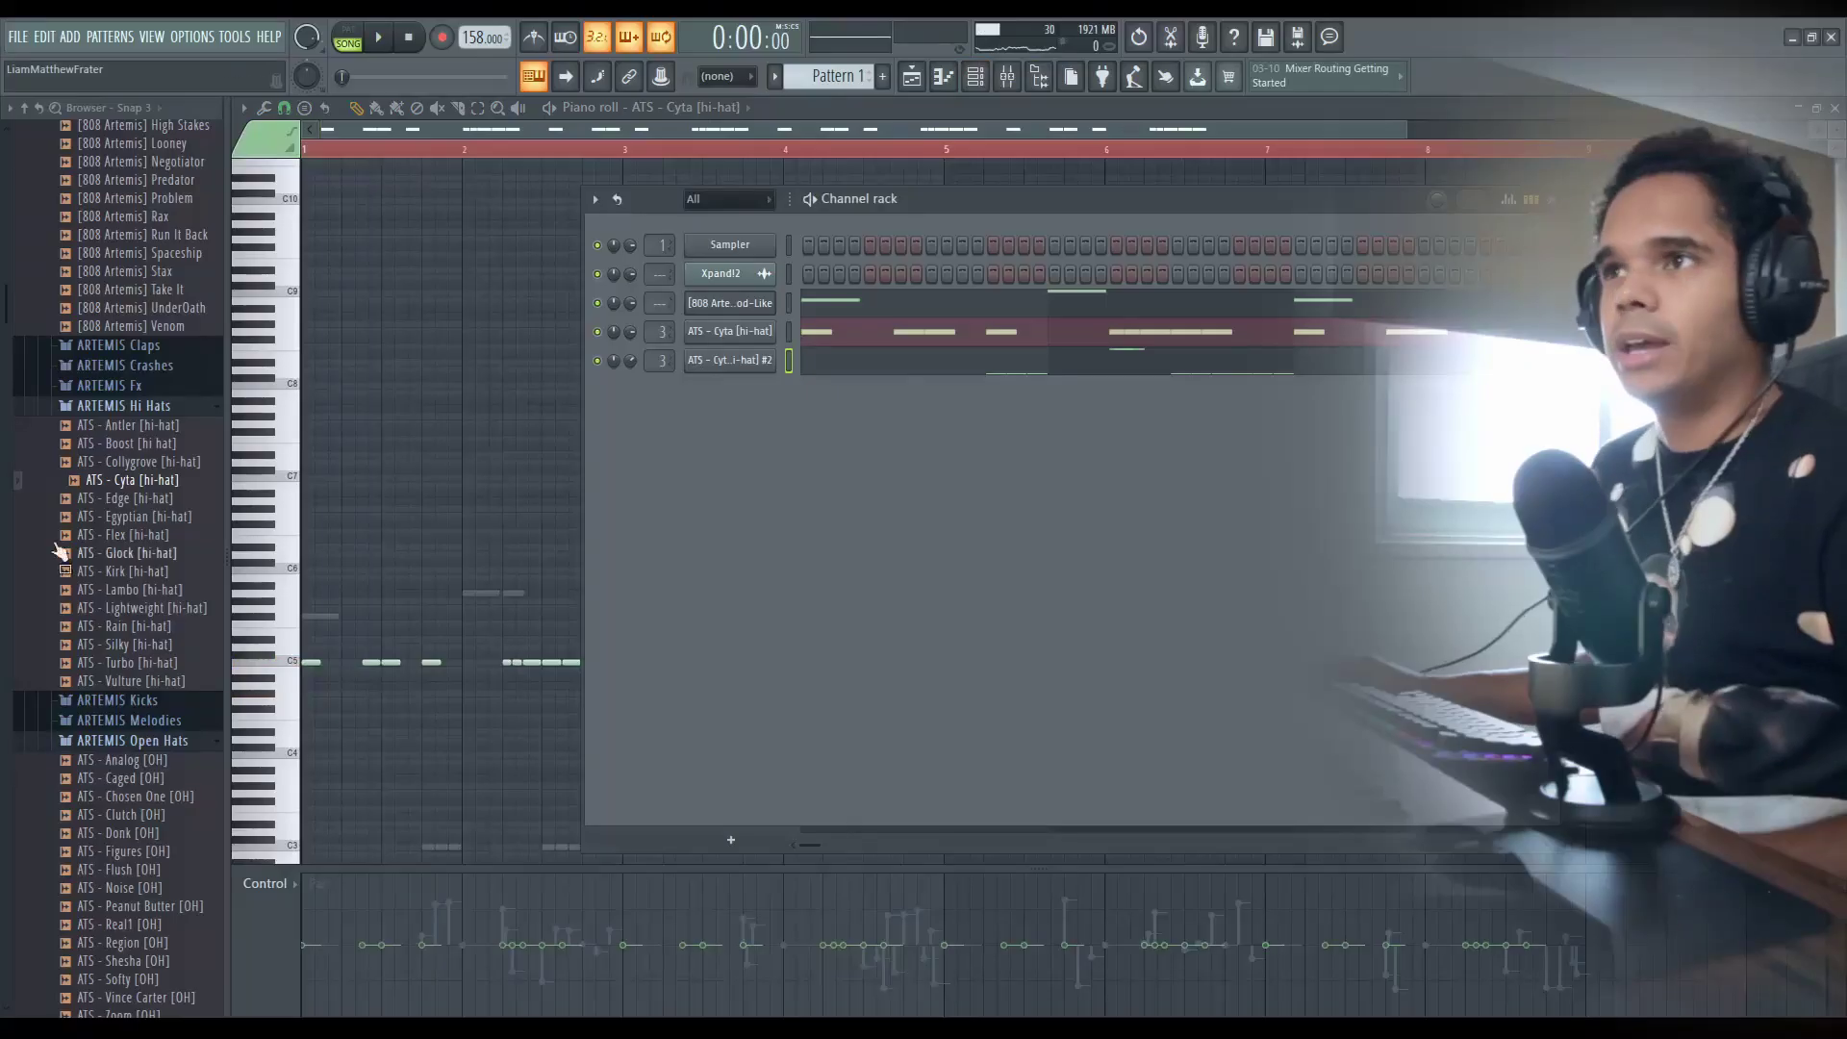
- Load the Saint Gunna clap into a new channel with added boost and place C5 hits on the third beat of each bar
{"action": "scroll", "coordinate": [178, 437], "scroll_direction": "up", "scroll_amount": 10}
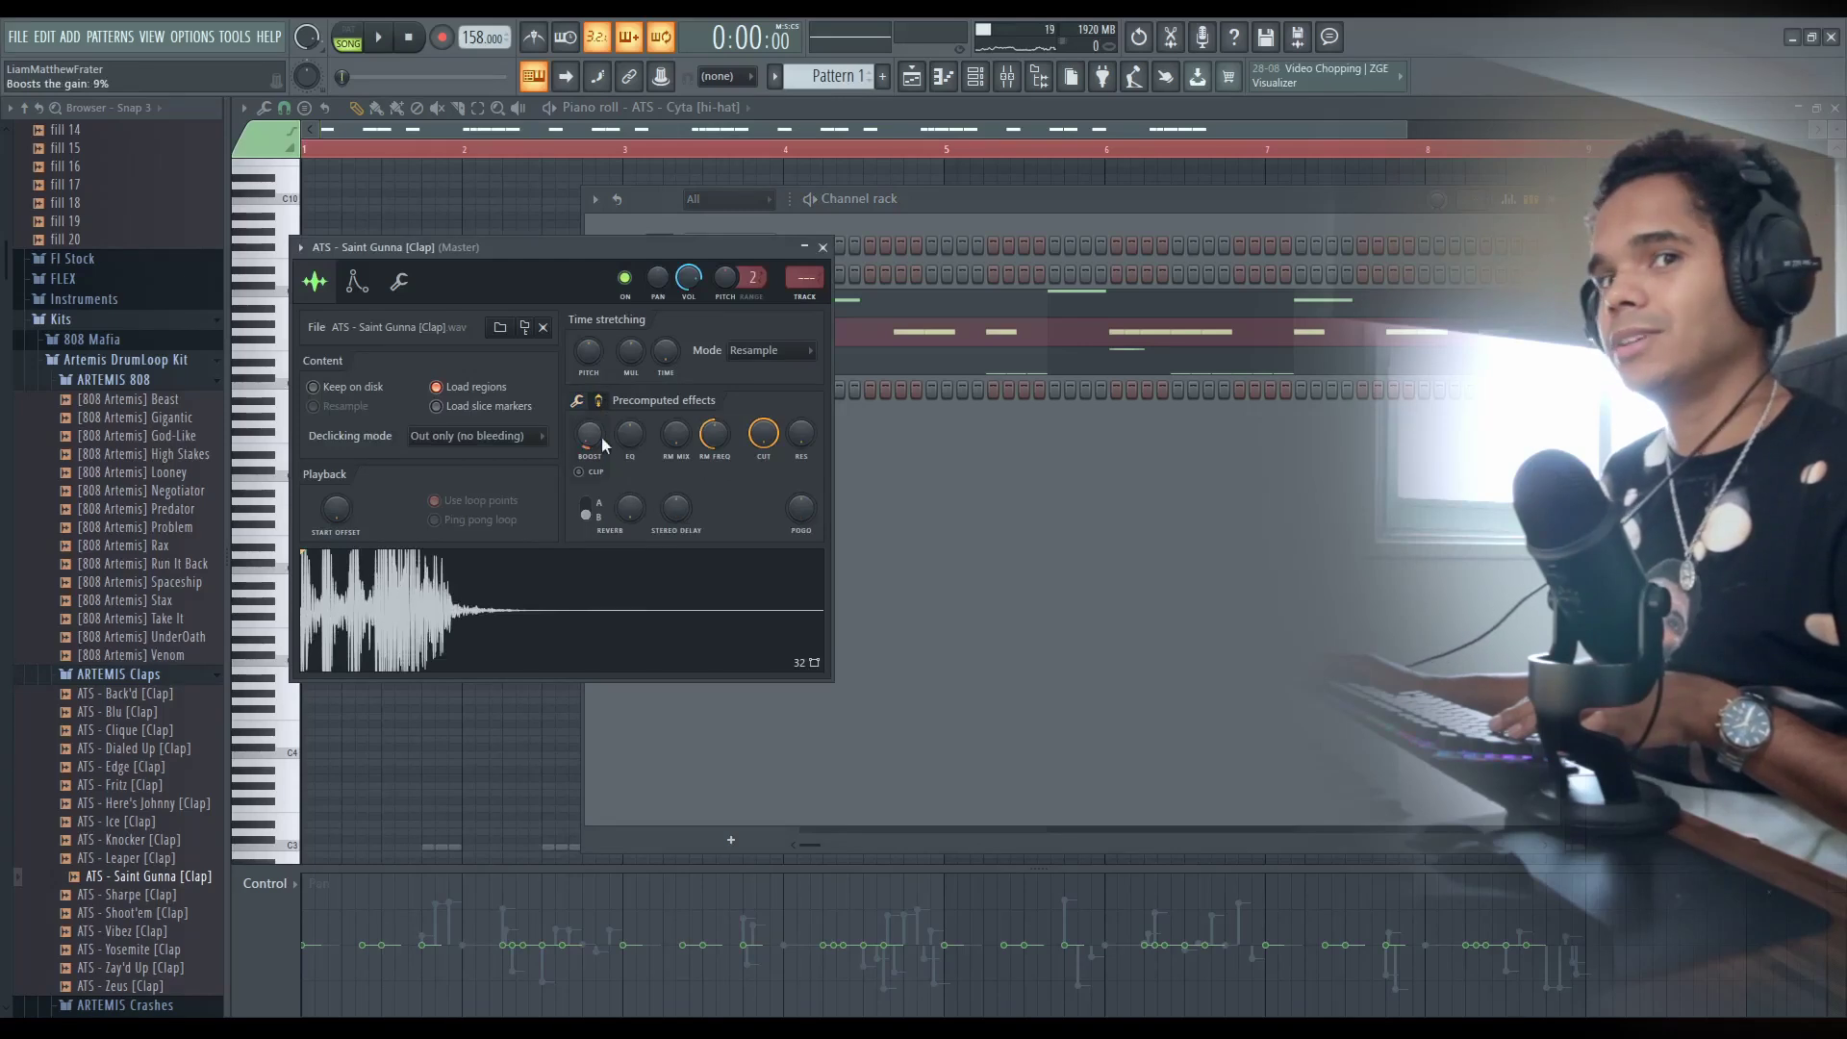
{"action": "key", "text": "space"}
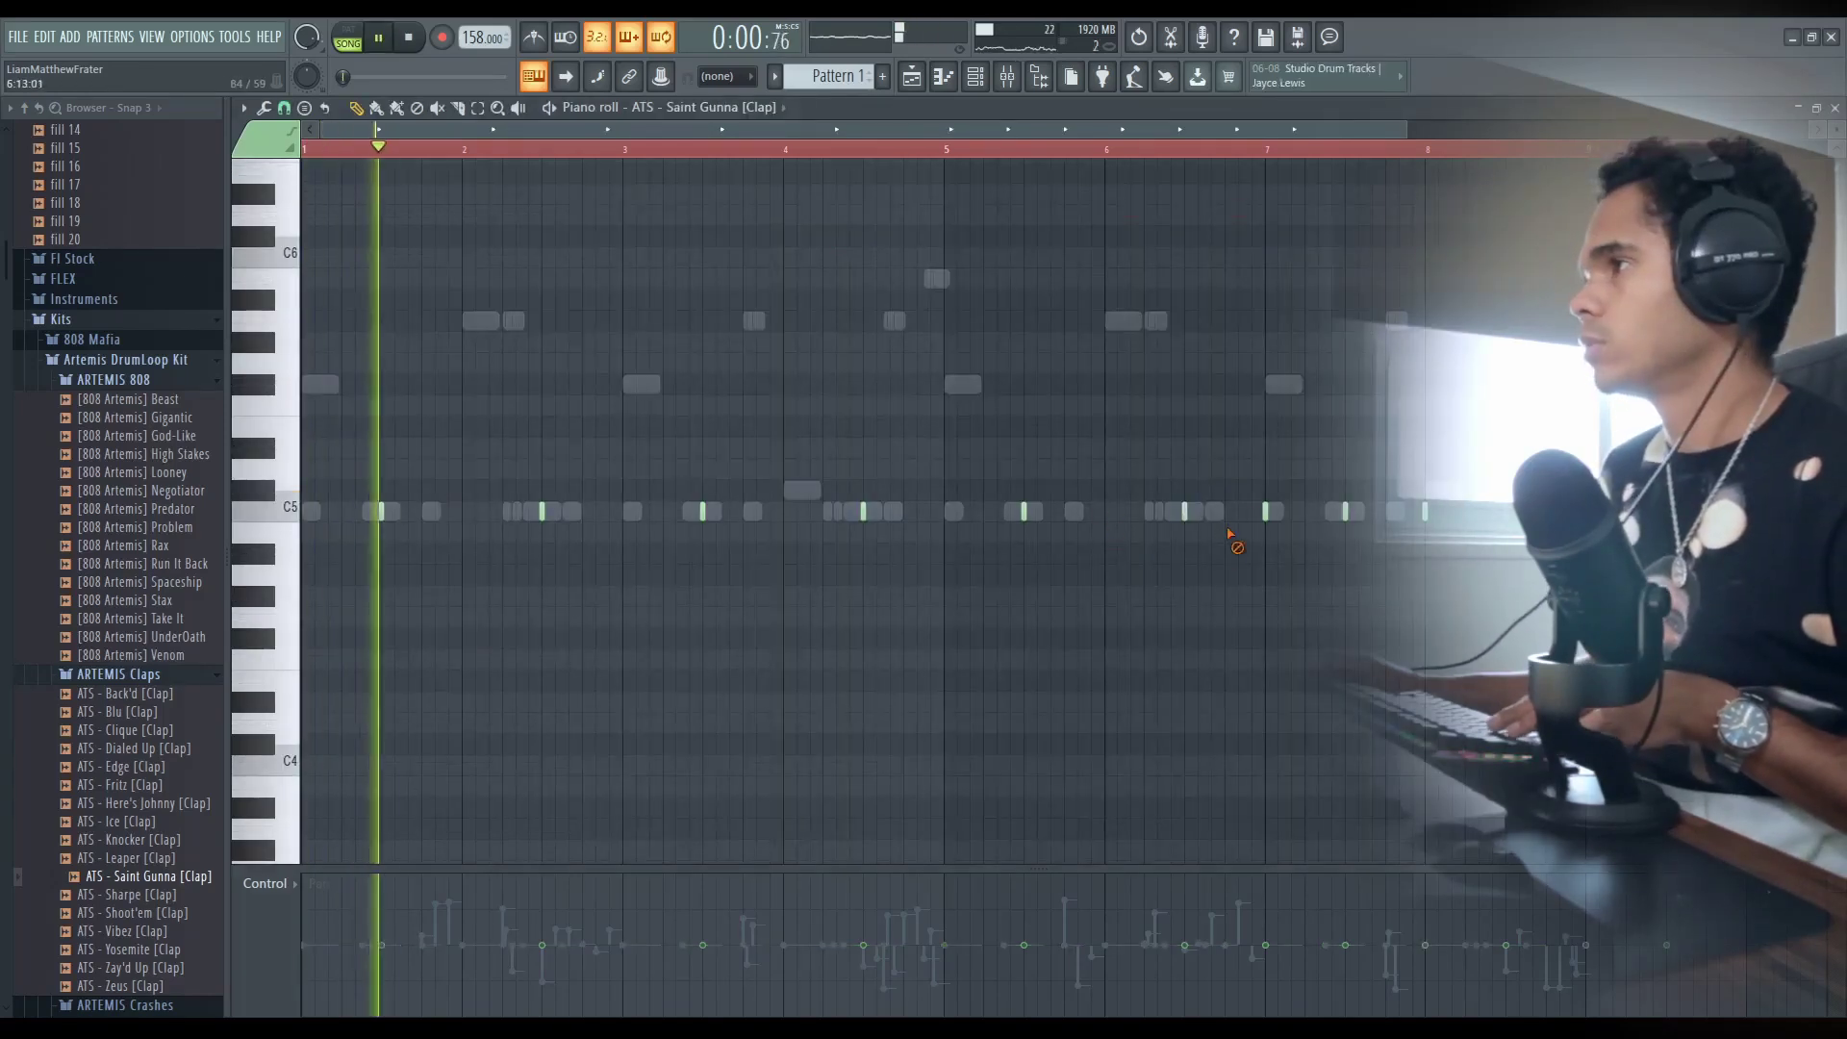